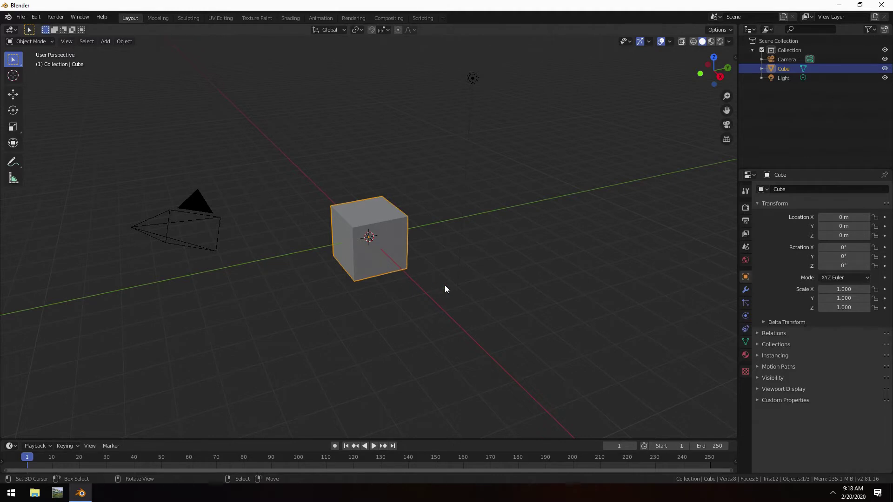
- Delete the default cube, camera and light to leave the scene empty
key("Delete")
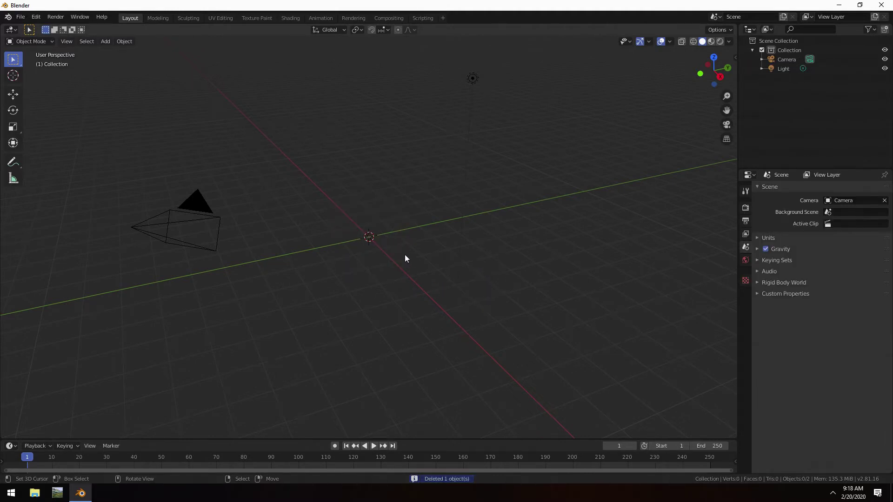
left_click(202, 228)
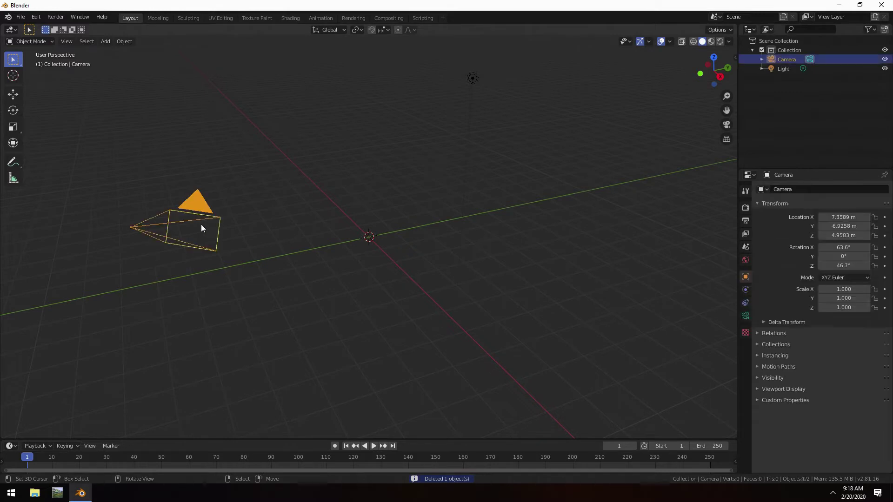
key("Delete")
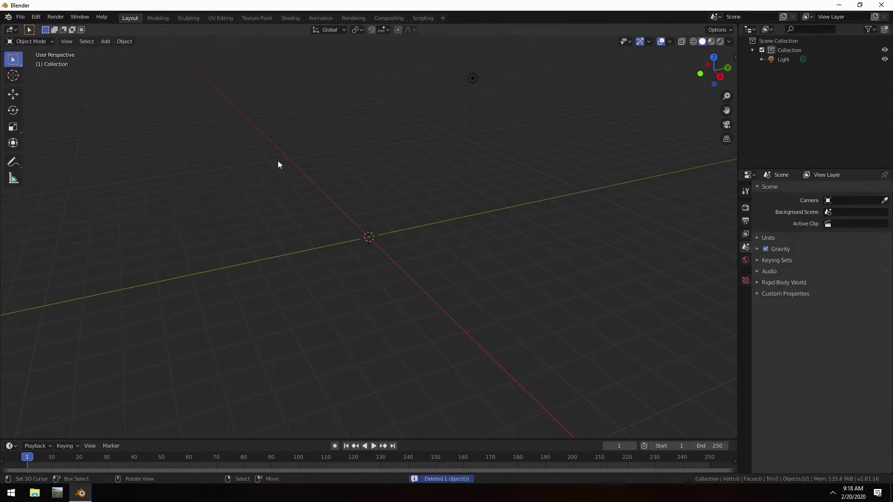
left_click(473, 78)
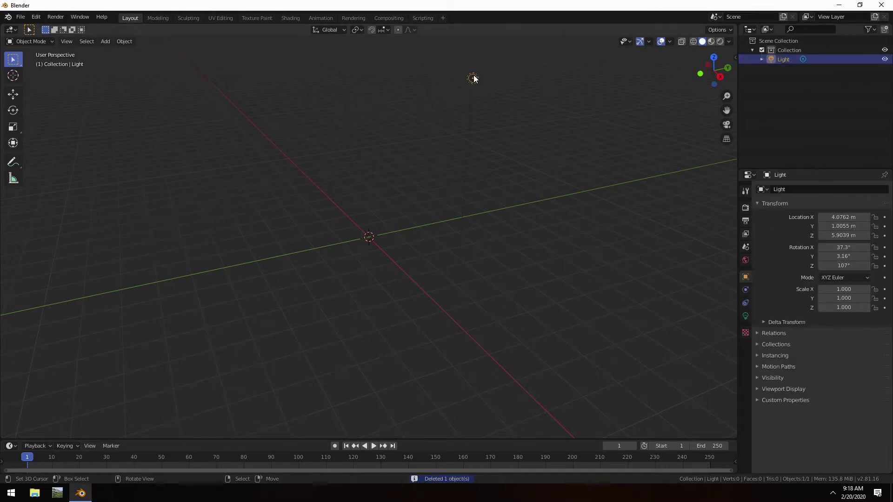
key("Delete")
- Add a mesh circle at the world origin
mouse_move(484, 176)
middle_mouse_down()
mouse_move(484, 223)
mouse_move(482, 182)
middle_mouse_up()
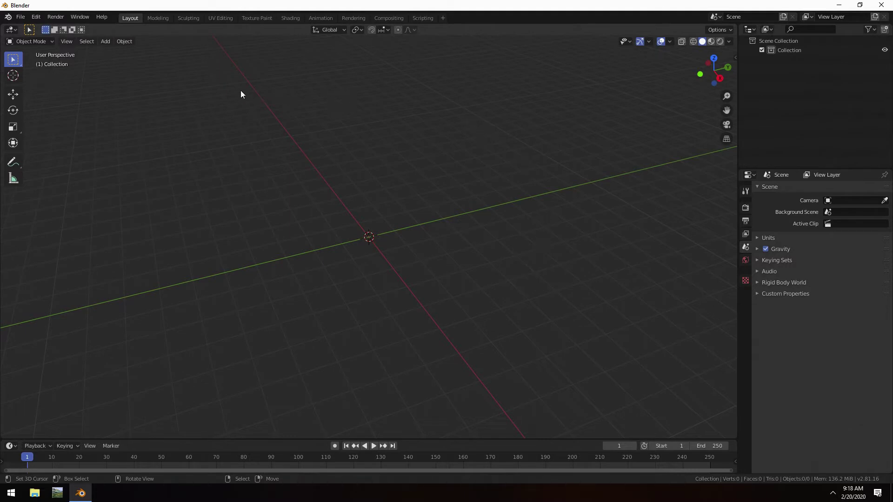
left_click(106, 41)
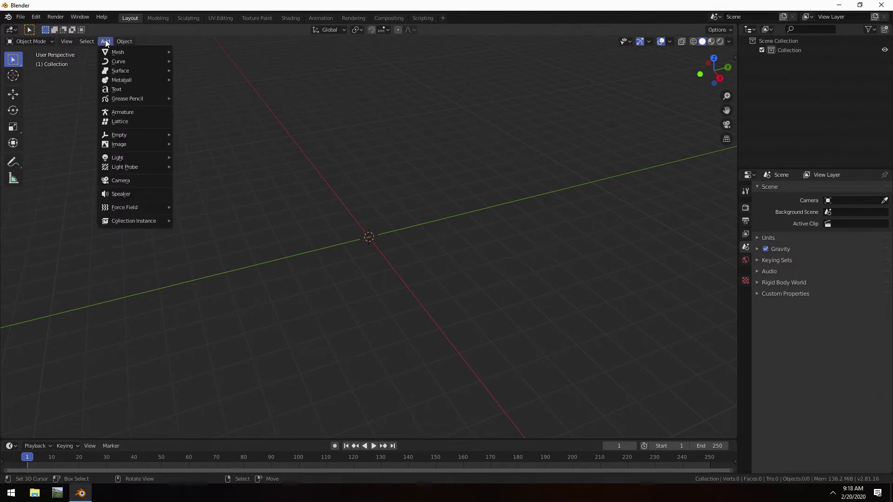
mouse_move(112, 53)
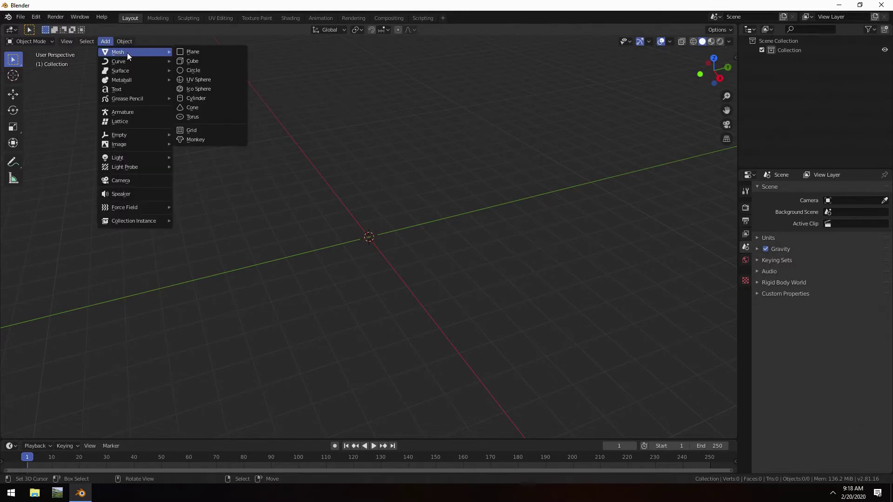
left_click(203, 70)
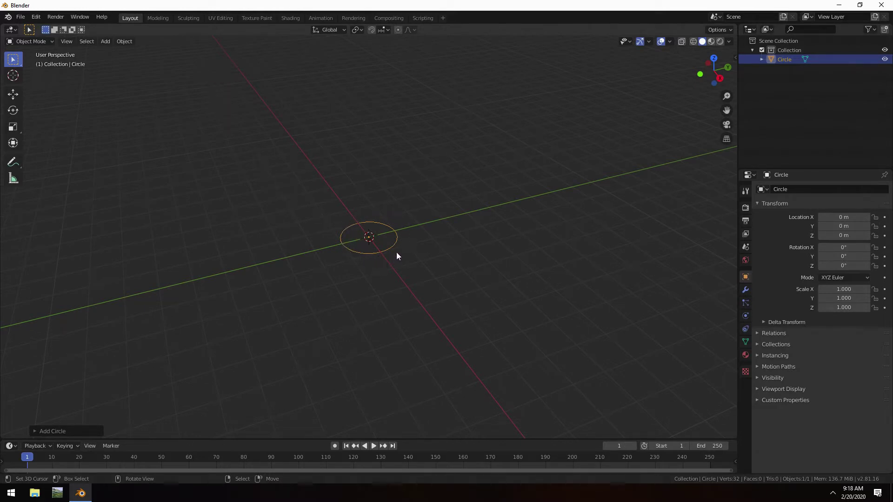
key("s")
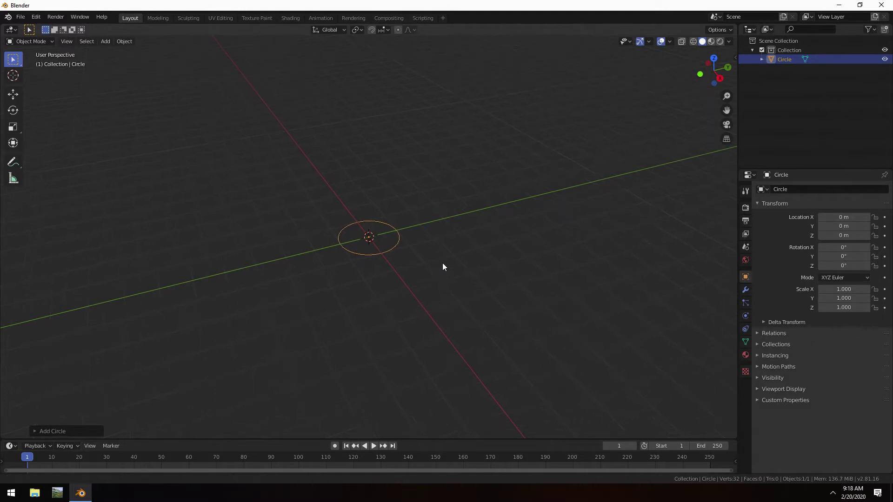
left_click(472, 175)
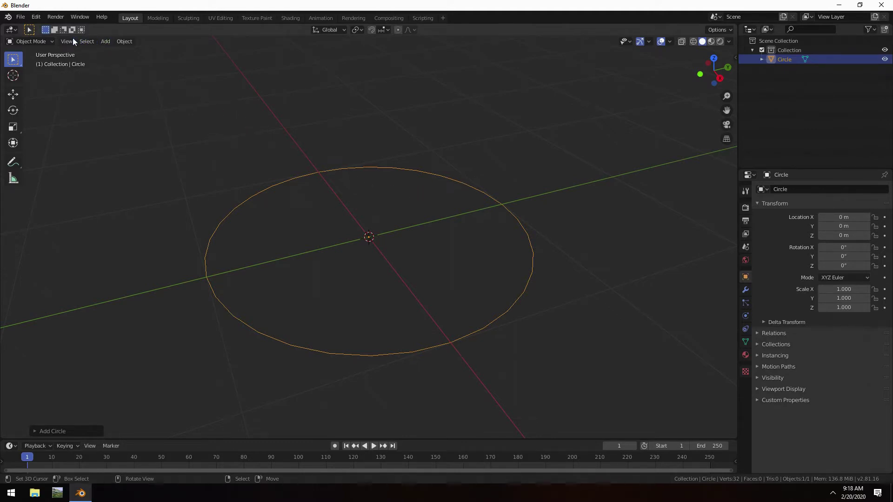
- In Edit Mode, move the circle's vertices between the negative Y and negative X ends outward along Y to start a flared wall
left_click(42, 41)
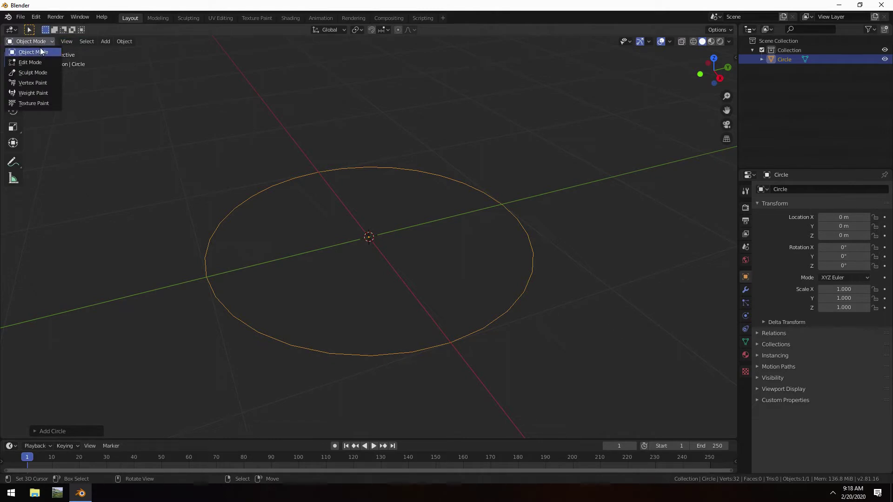
left_click(37, 62)
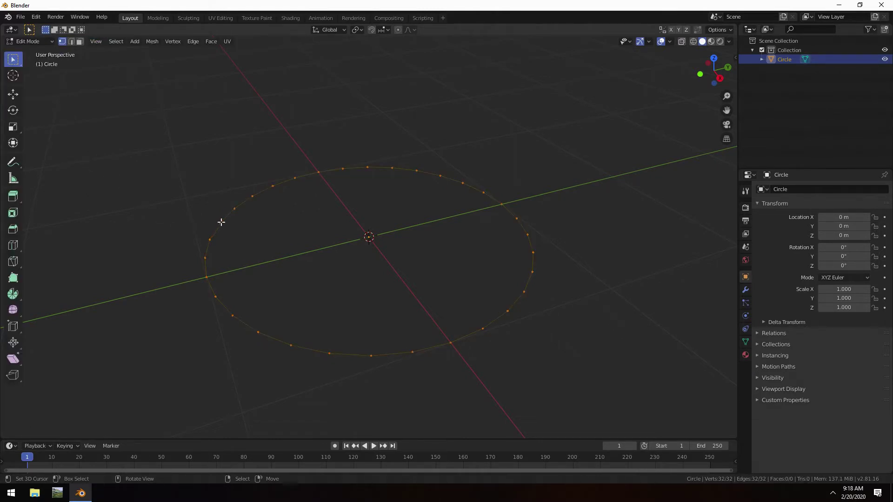
left_click(220, 222)
key("s")
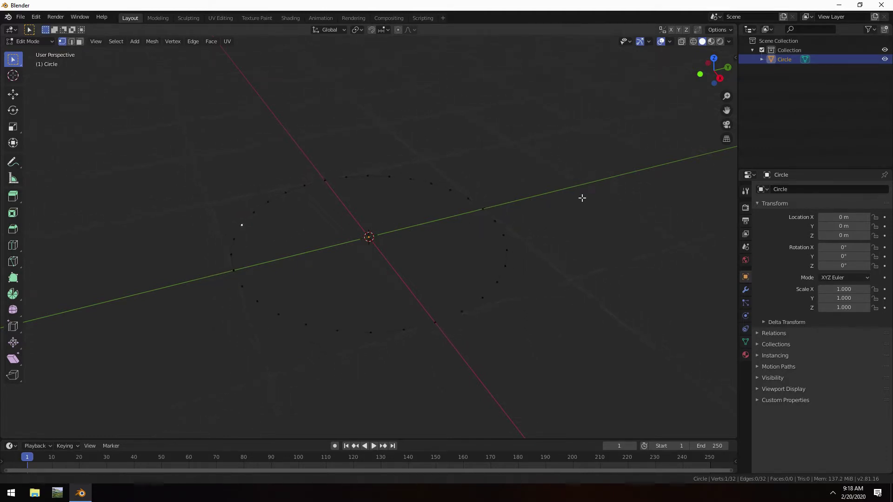
left_click(571, 224)
middle_click_drag(558, 194, 550, 244)
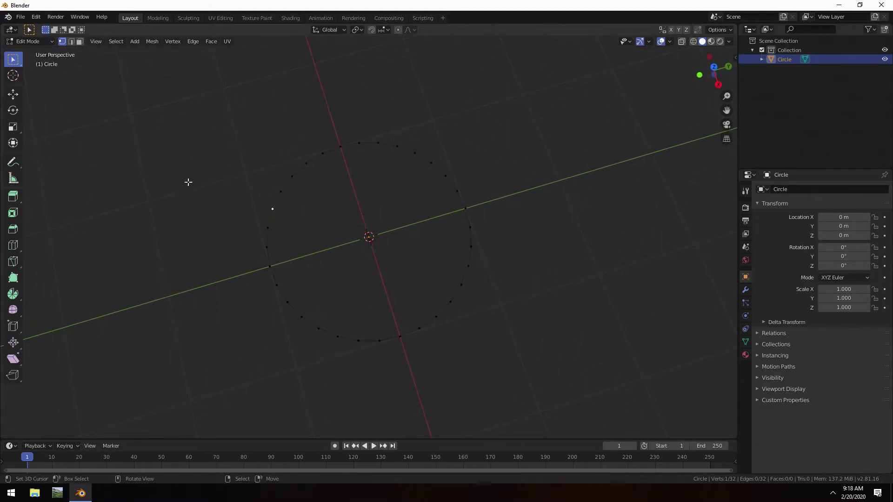
left_click(13, 94)
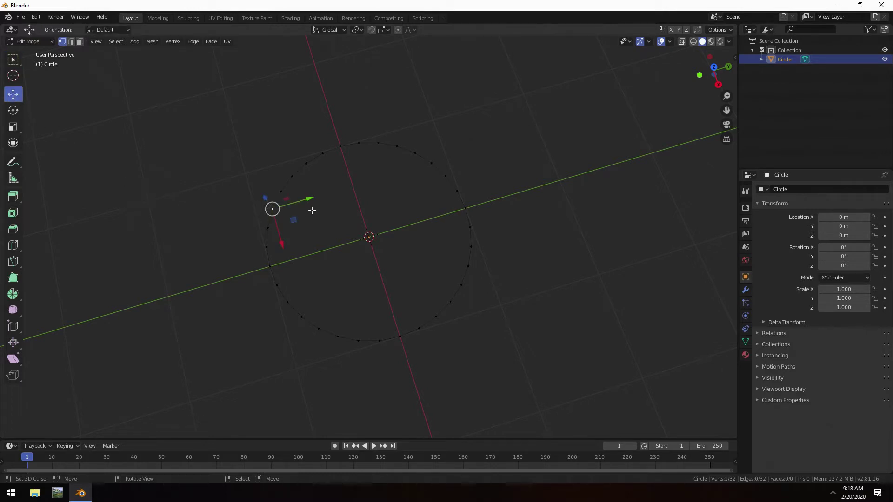
left_click_drag(310, 200, 297, 200)
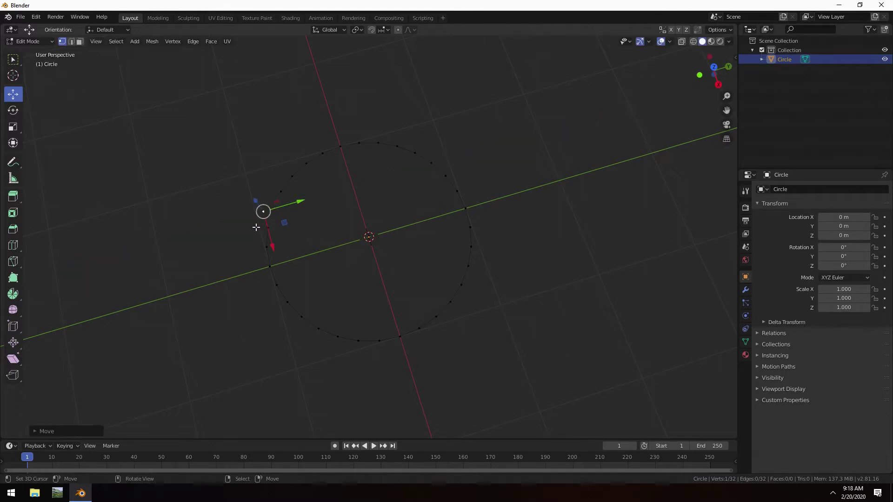
key("ctrl+z")
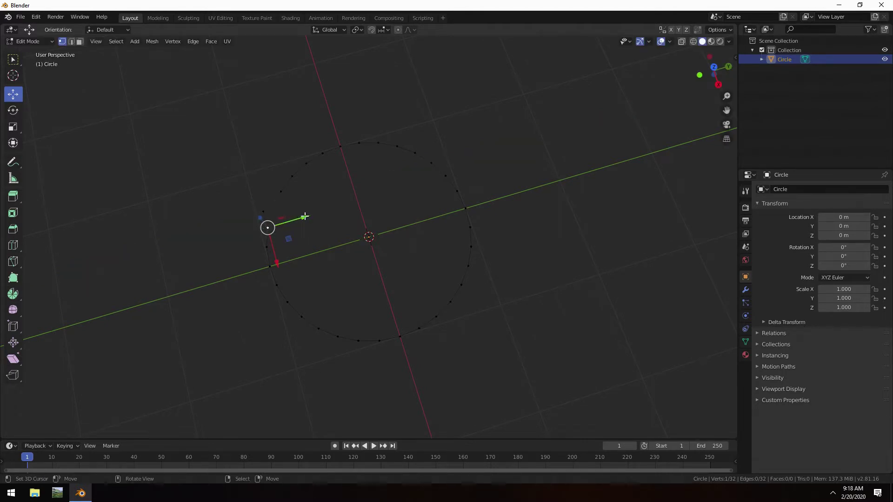
left_click_drag(303, 217, 277, 198)
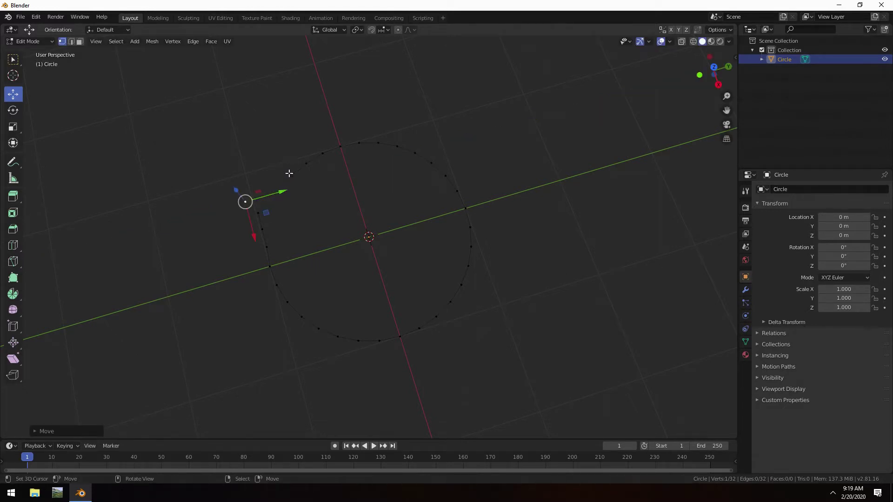
- Move the next two vertices toward the negative X end outward along Y, extending the flare into a lip
key("g")
key("y")
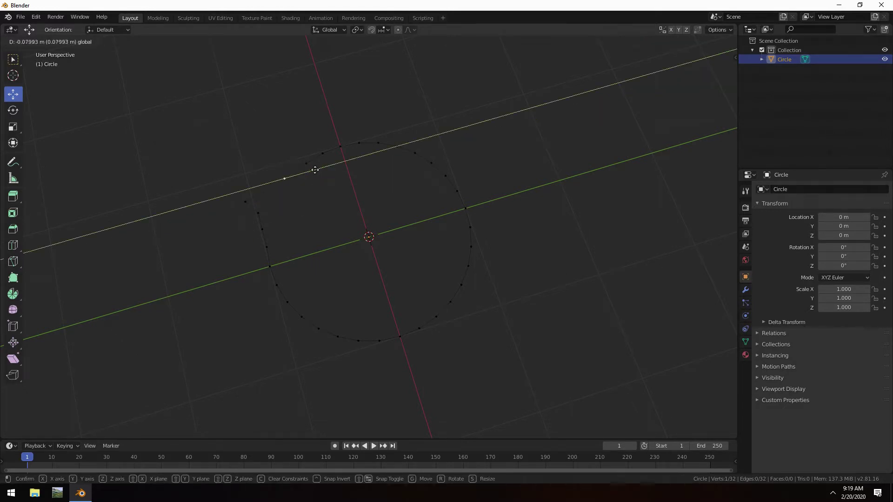
left_click(259, 186)
key("ctrl+z")
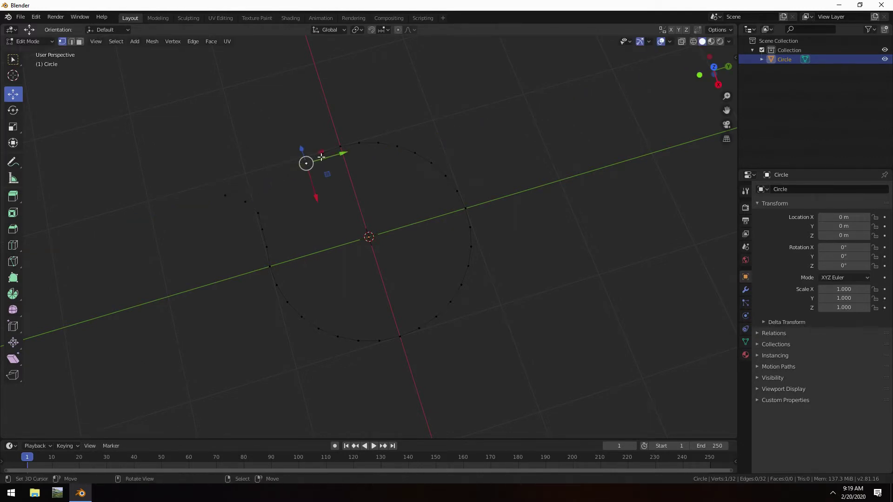
left_click_drag(346, 152, 254, 170)
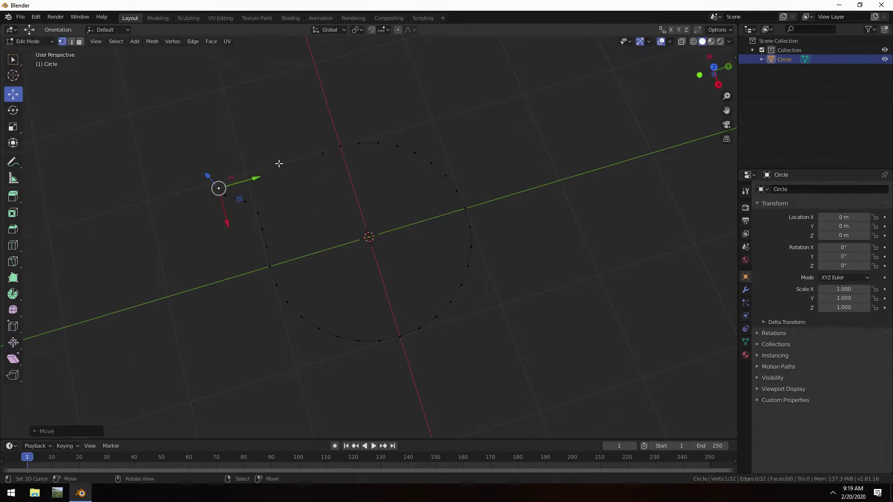
- Move the following two vertices, up to the one on the X axis, toward negative Y to round the lip's tip
left_click(323, 153)
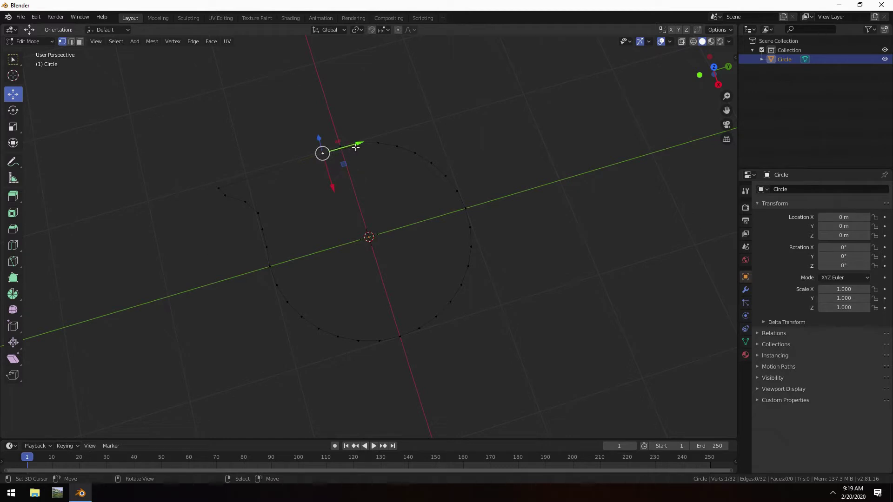
left_click_drag(355, 147, 257, 177)
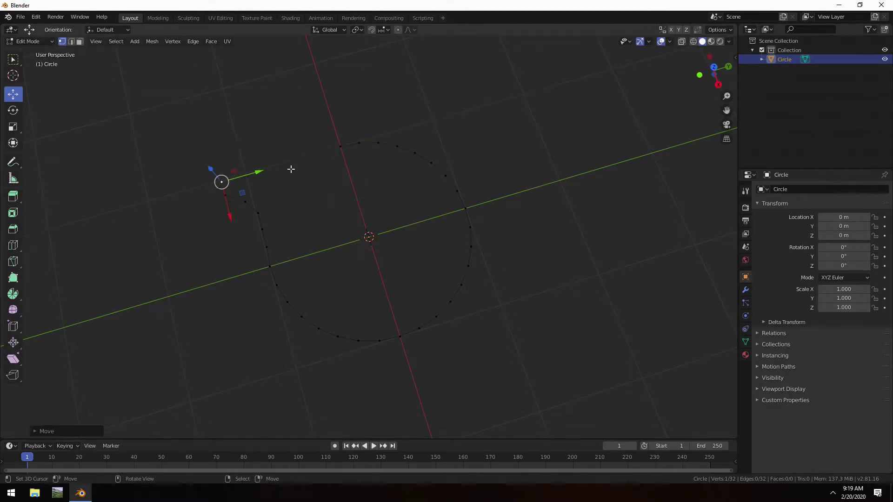
left_click(338, 148)
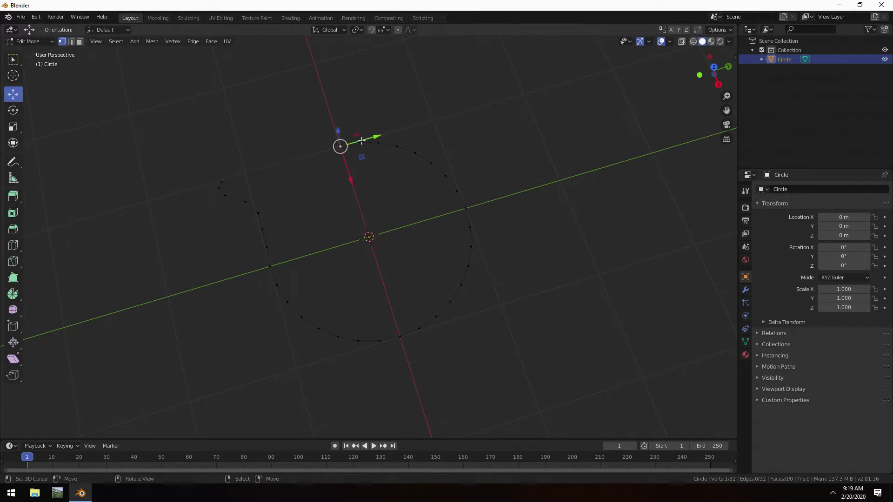
left_click_drag(376, 136, 265, 176)
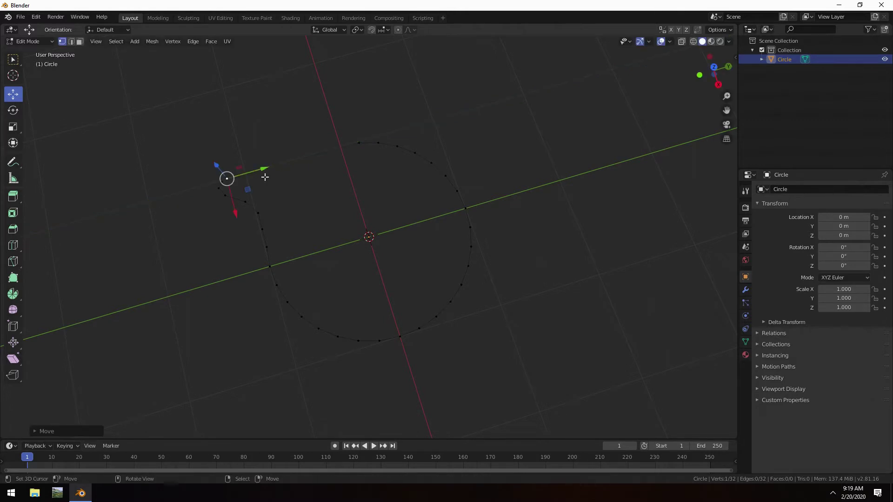
- Move the first two vertices past the X axis along Y and X to start the lip's return edge
left_click(359, 142)
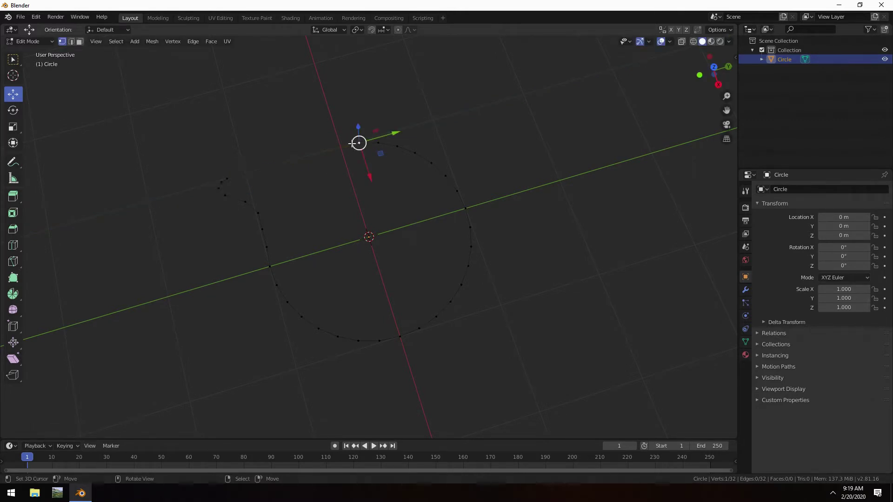
left_click_drag(395, 133, 265, 181)
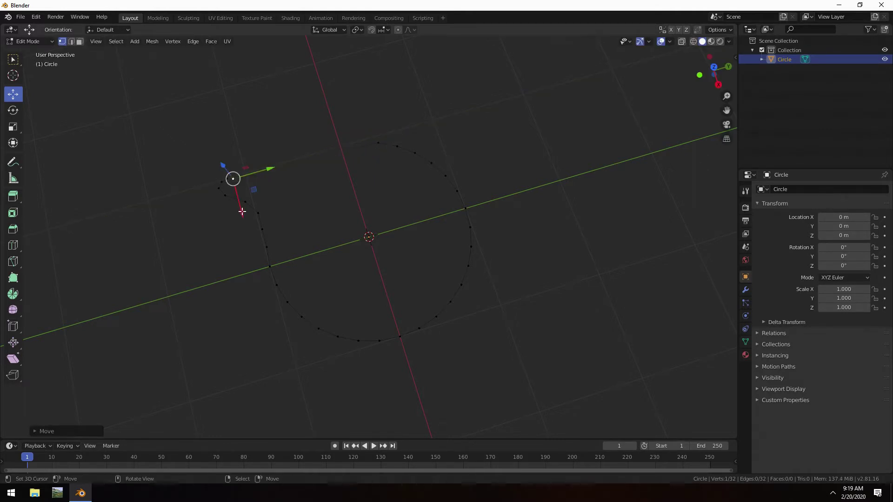
left_click_drag(242, 212, 244, 217)
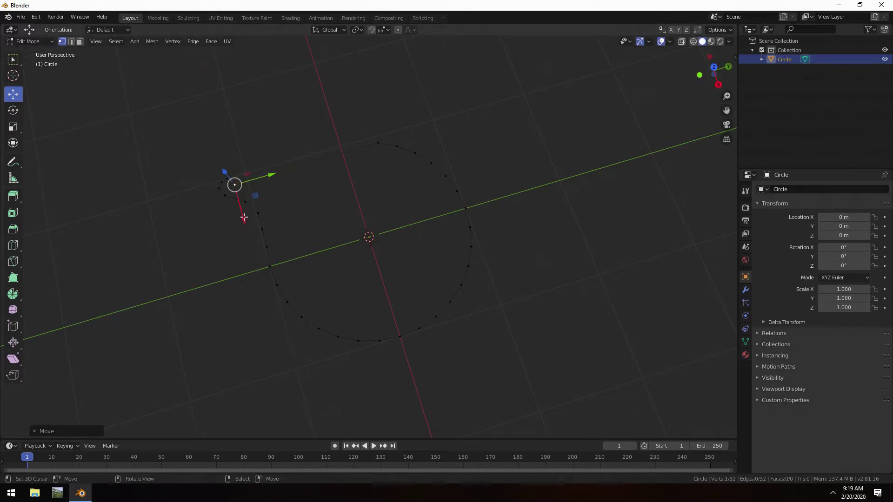
left_click(381, 145)
left_click_drag(413, 132, 279, 186)
left_click_drag(250, 215, 253, 225)
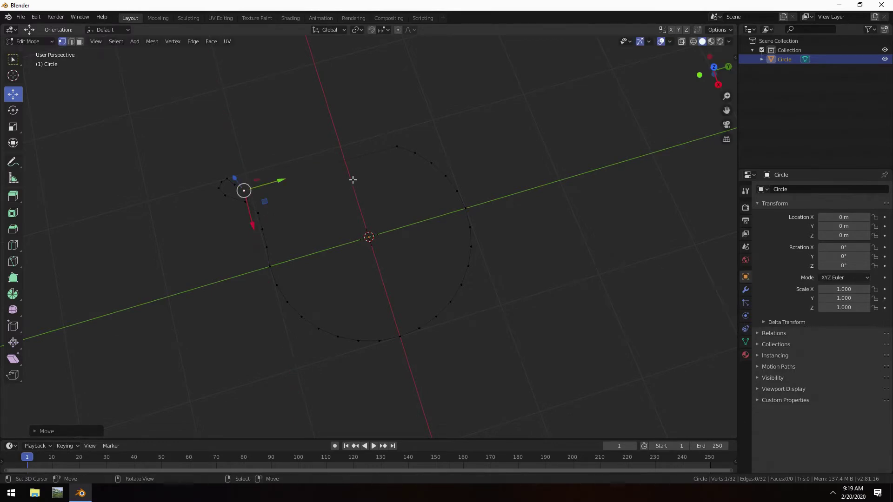
- Place the next two vertices along Y and X so the return edge bends down toward the inside of the wall
left_click(397, 146)
left_click_drag(430, 138, 261, 234)
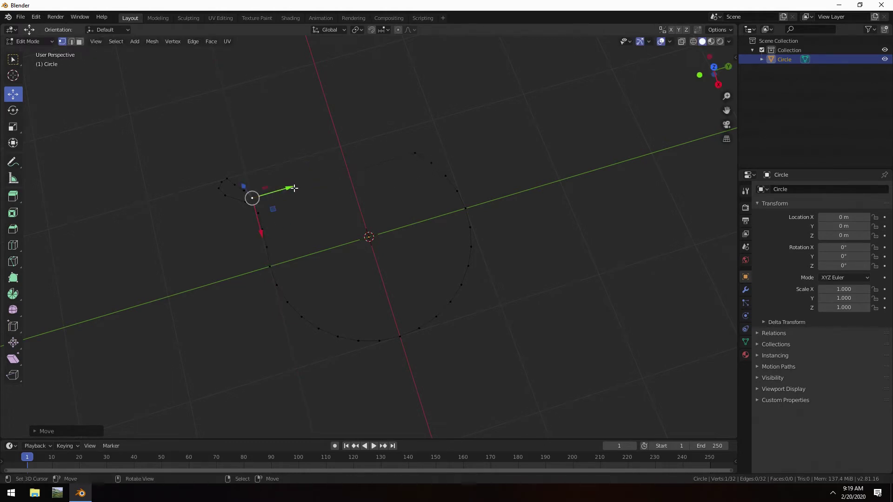
left_click_drag(290, 188, 298, 189)
left_click(415, 151)
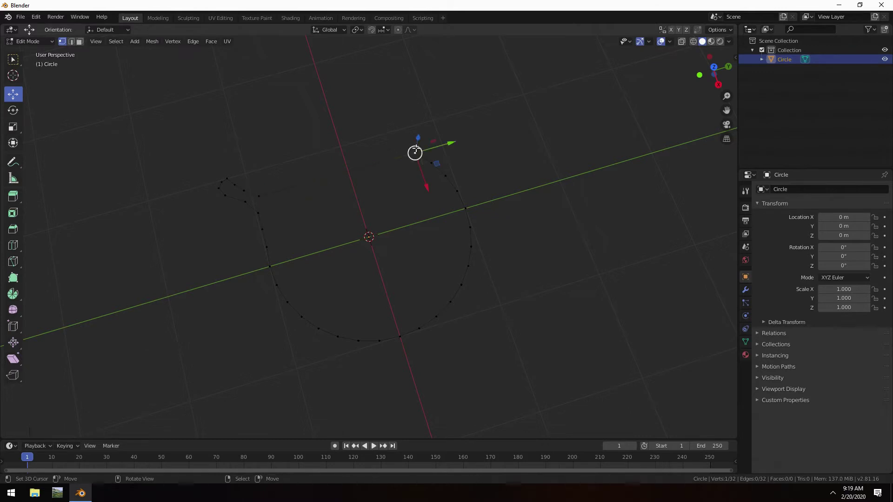
left_click_drag(459, 142, 310, 209)
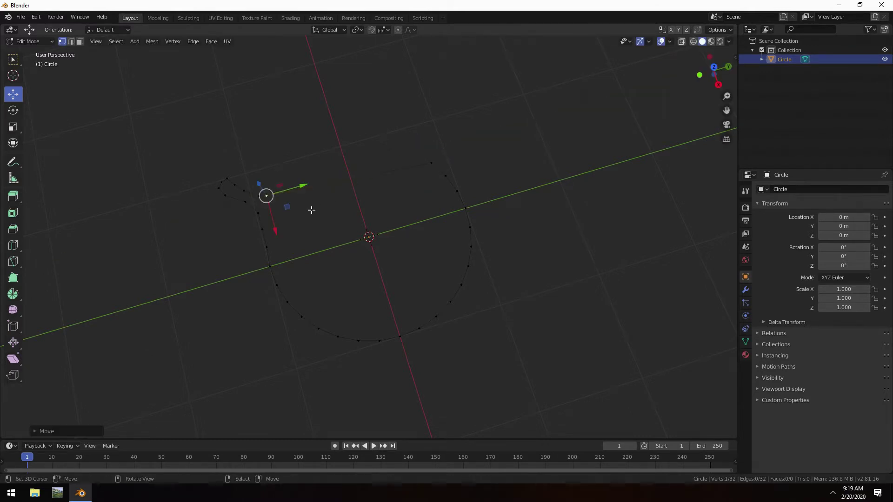
left_click_drag(275, 231, 276, 248)
- Move the next two vertices across along Y and X to continue the inner wall down toward the Y axis
left_click(429, 163)
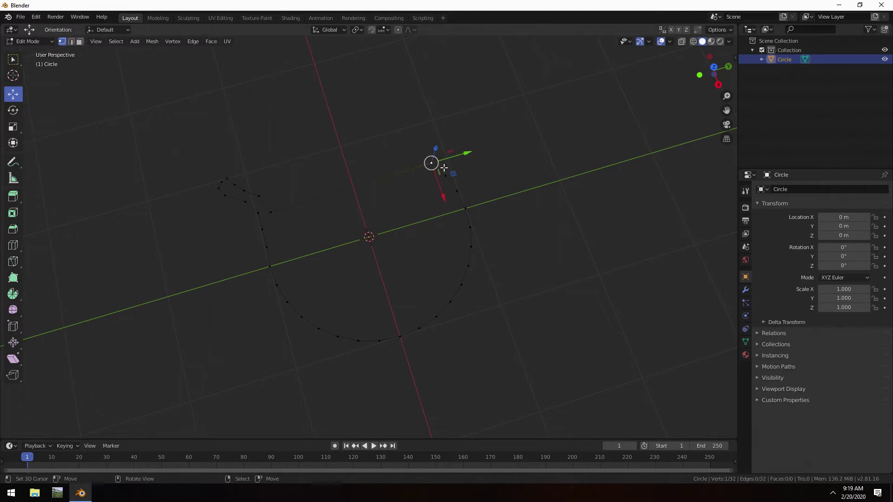
left_click_drag(463, 153, 284, 269)
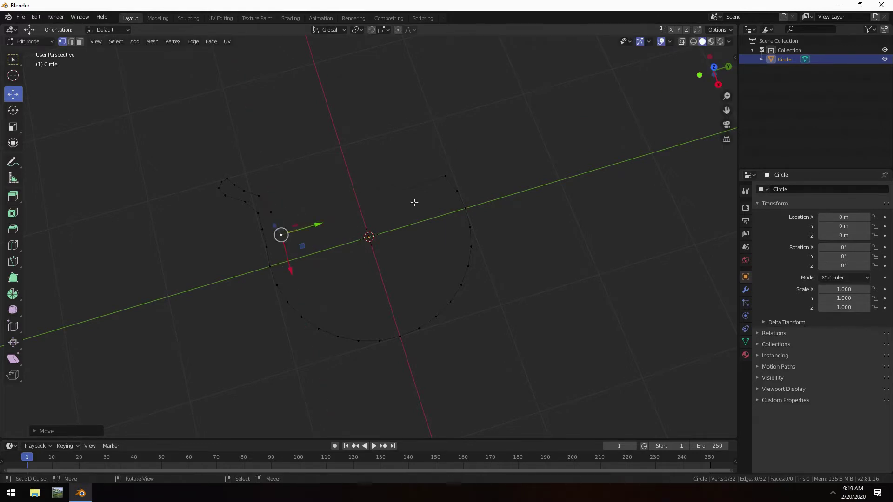
left_click_drag(317, 224, 315, 228)
left_click(445, 176)
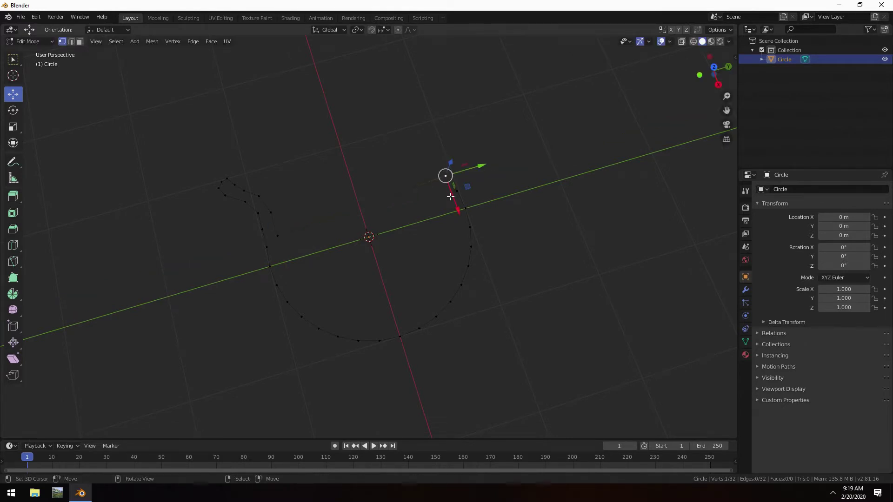
left_click_drag(460, 211, 461, 233)
left_click_drag(484, 194, 321, 251)
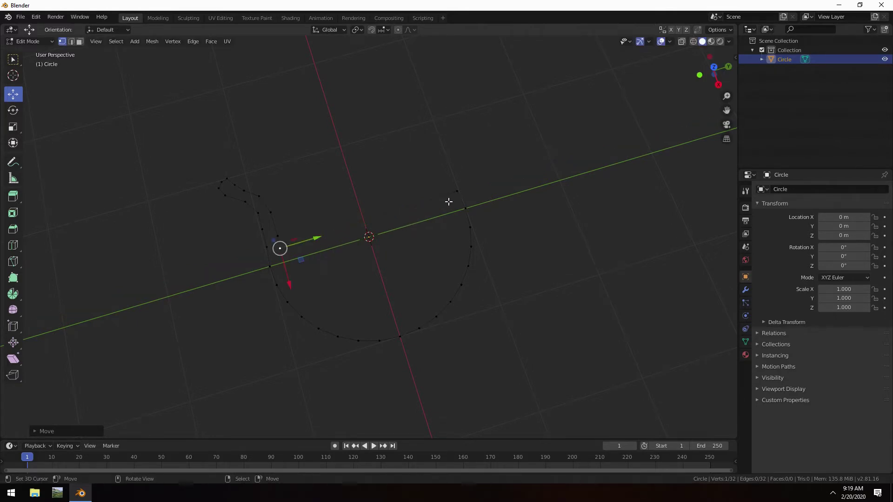
- Move the next three vertices together toward negative Y and slightly toward positive X, placing them inside the outer wall across the Y axis
left_click(458, 190)
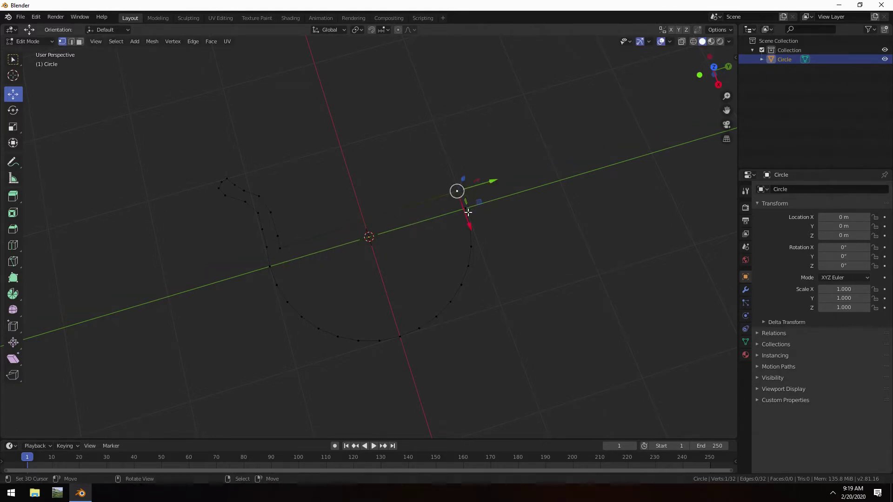
left_click(467, 207, "shift")
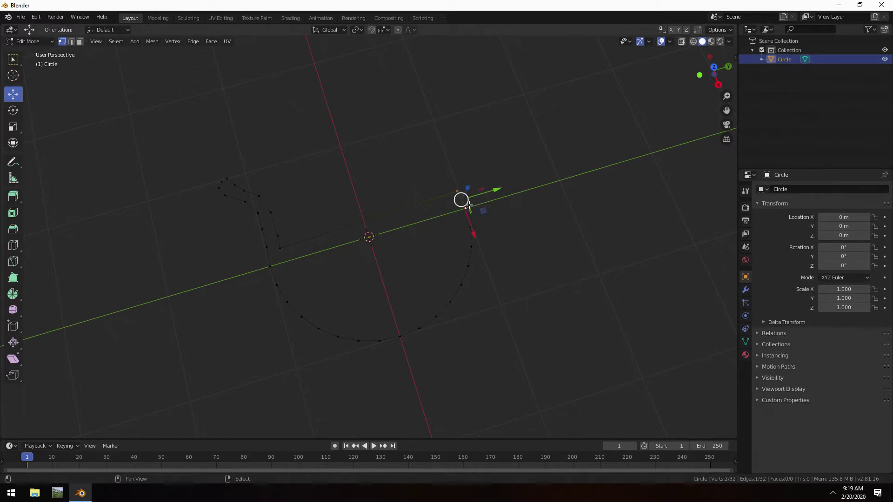
left_click(471, 227, "shift")
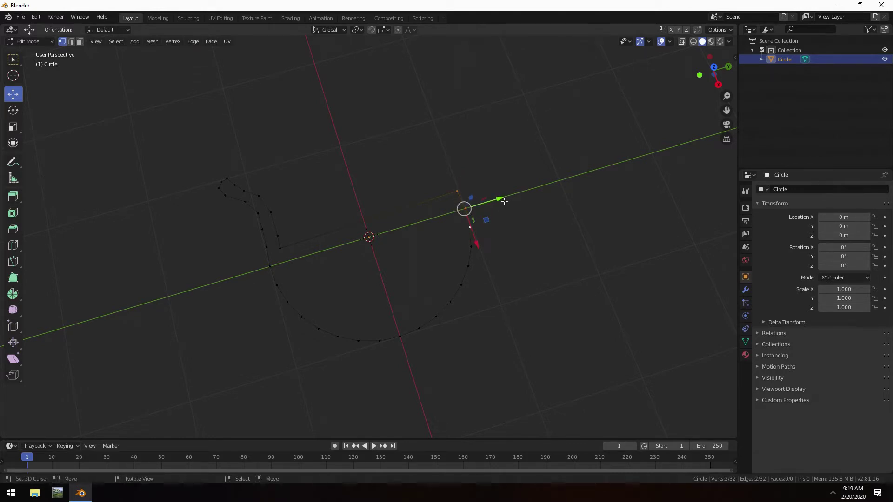
left_click_drag(499, 200, 338, 274)
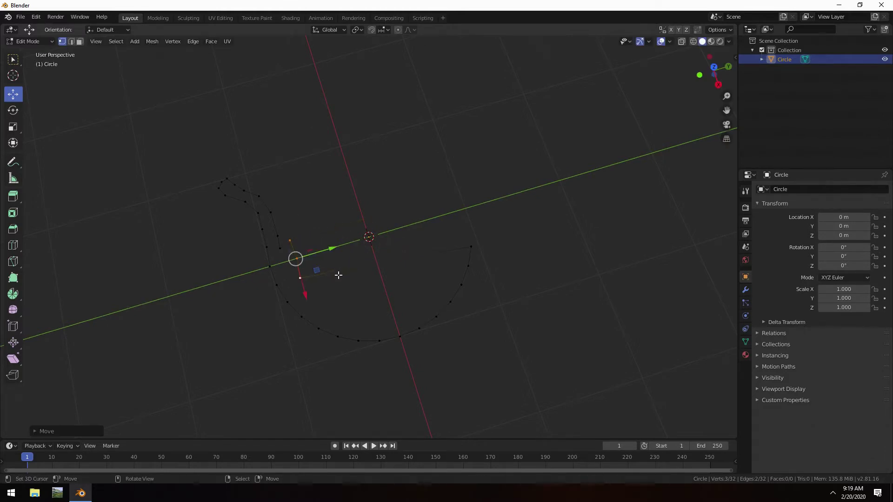
left_click_drag(308, 295, 307, 309)
- Shift each of these three vertices separately toward negative Y so the inner edge follows the outer wall's curve
left_click(294, 254)
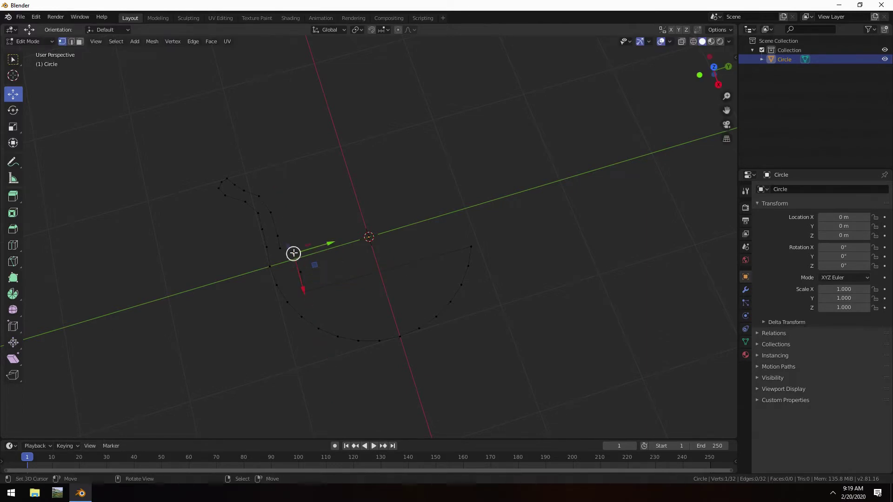
left_click_drag(329, 247, 319, 250)
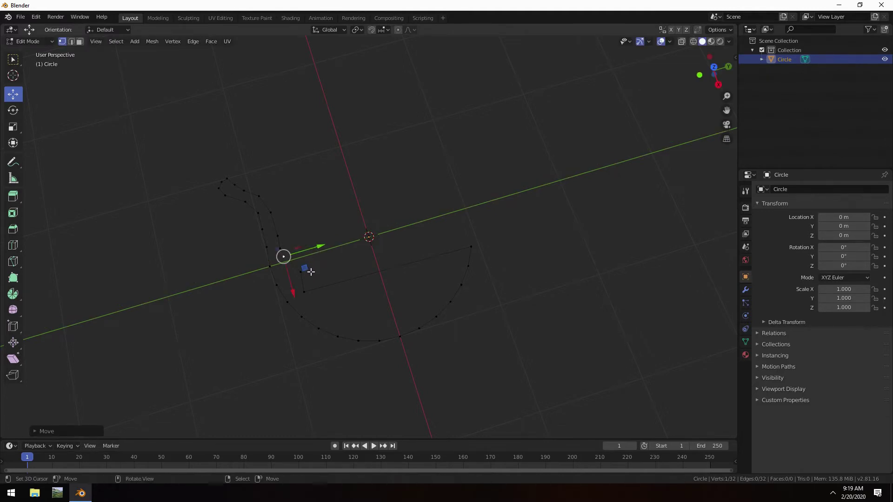
left_click(310, 272)
left_click_drag(337, 261, 326, 267)
key("ctrl+z")
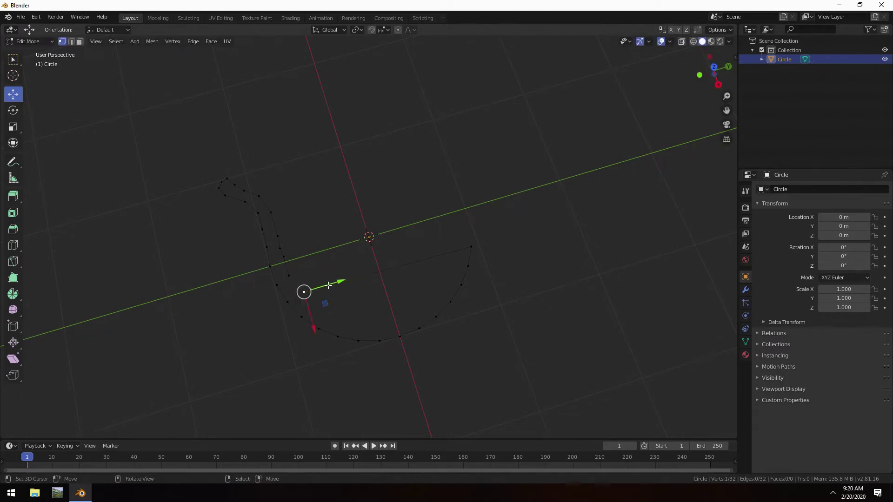
left_click_drag(342, 281, 337, 286)
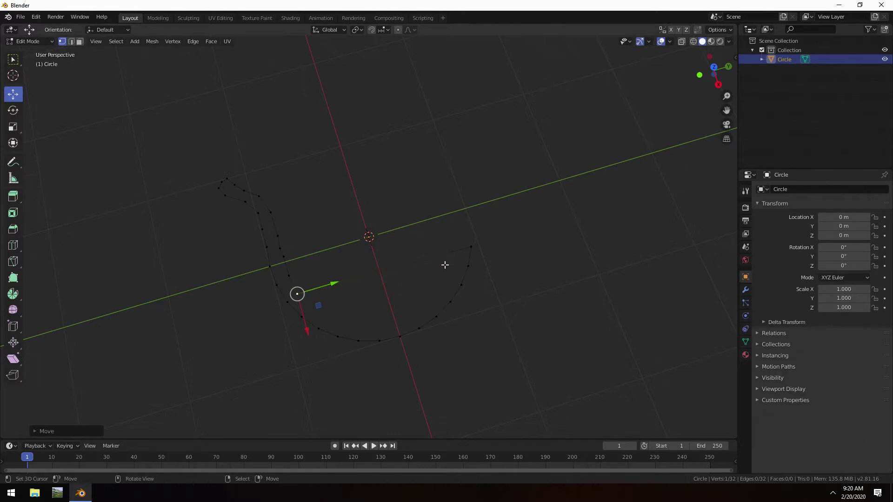
- Select the six uppermost remaining vertices on the positive Y side and move them together toward negative Y
left_click(474, 246)
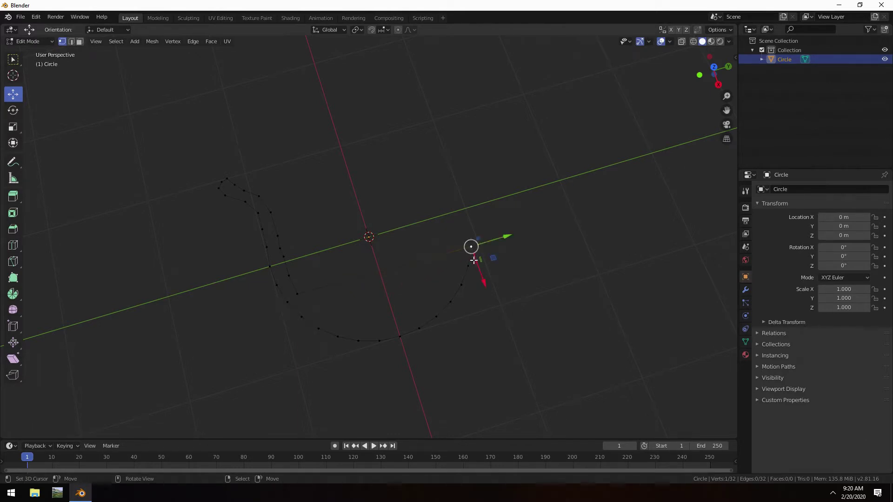
left_click(468, 267, "shift")
left_click(459, 284, "shift")
left_click(450, 302, "shift")
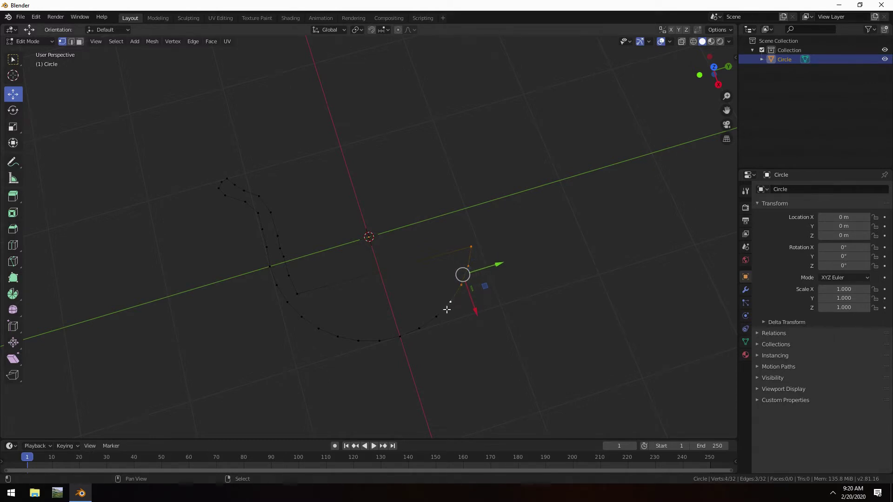
left_click(437, 316, "shift")
left_click(420, 328, "shift")
mouse_move(487, 279)
left_mouse_down()
mouse_move(473, 282)
mouse_move(479, 285)
left_mouse_up()
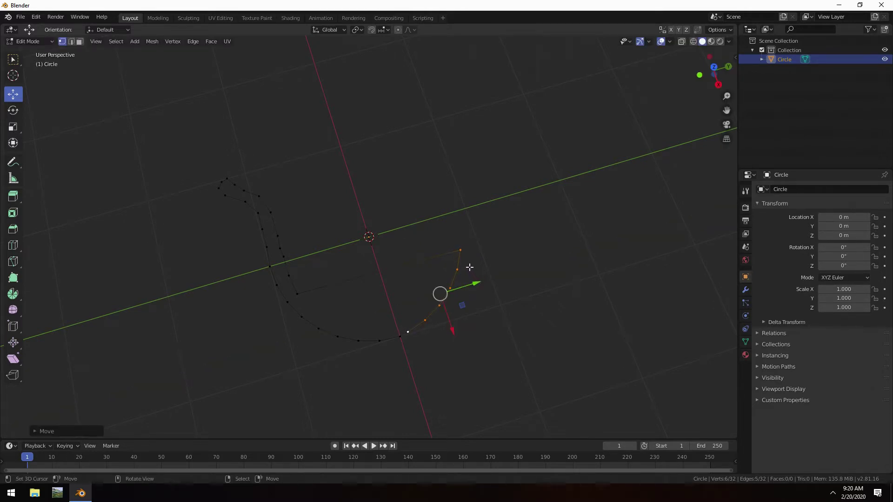
- Extend the selection by the next two bottom vertices one at a time, shifting the group toward negative Y after each addition
left_click(400, 337, "shift")
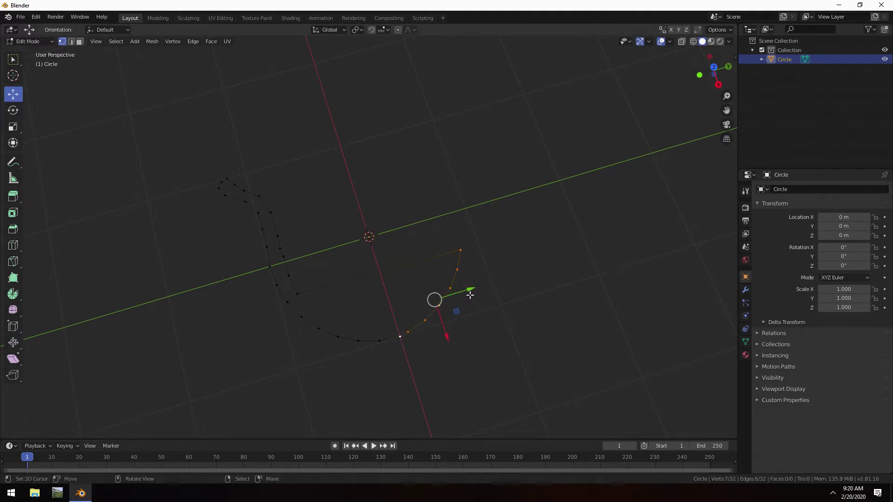
left_click_drag(470, 289, 458, 292)
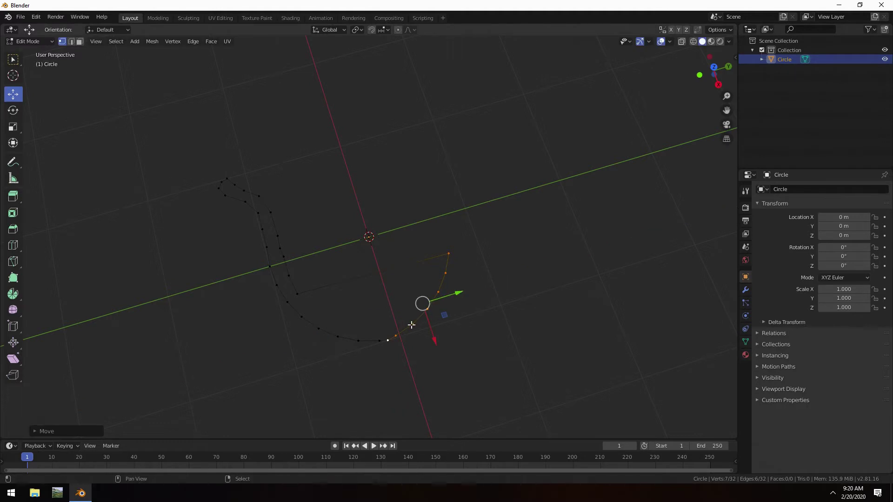
left_click(375, 341, "shift")
left_click_drag(454, 296, 442, 302)
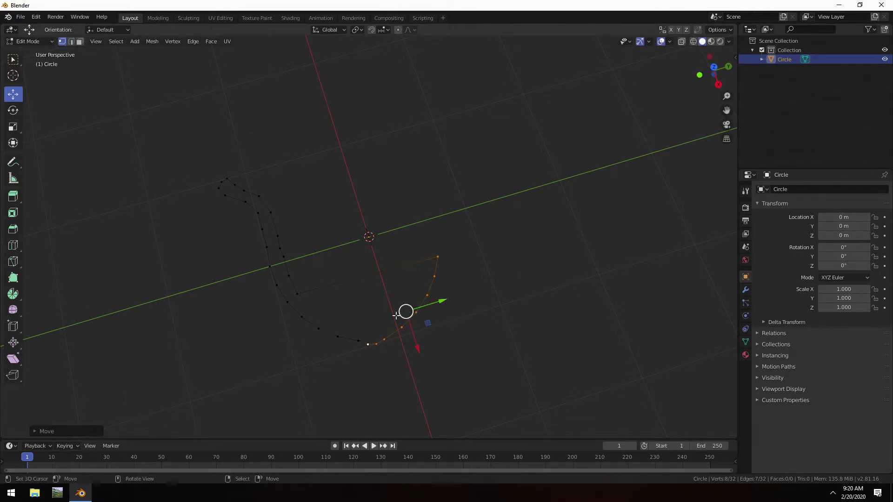
- Place the first two vertices of the shifted group along Y and X to curve the inner wall toward the bottom
left_click(437, 257)
left_click_drag(469, 247, 338, 301)
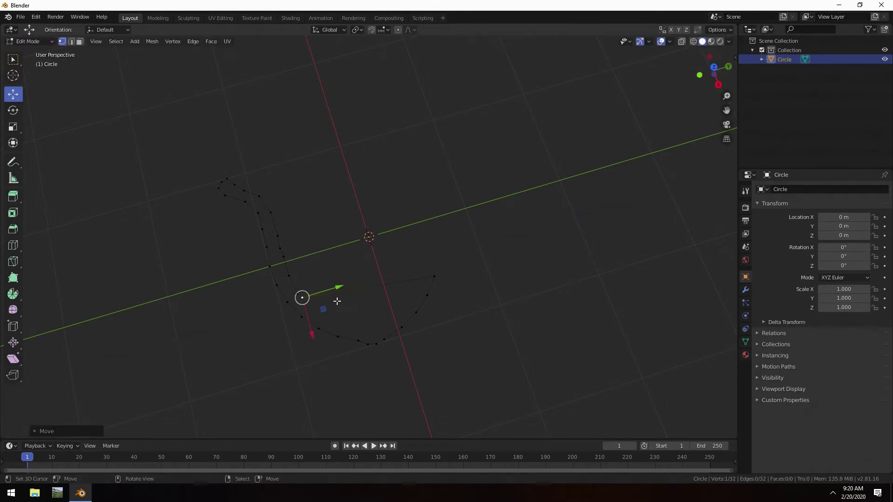
left_click_drag(313, 334, 317, 348)
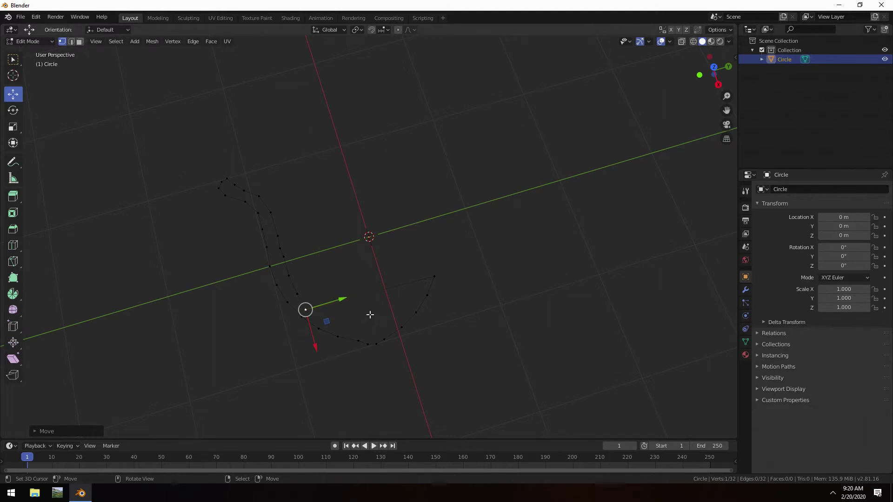
left_click_drag(338, 301, 348, 303)
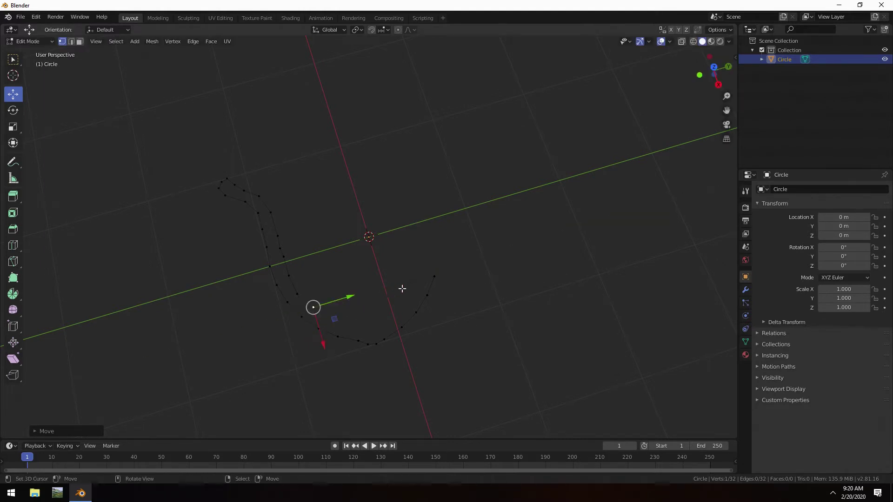
left_click(437, 278)
left_click_drag(462, 268, 359, 322)
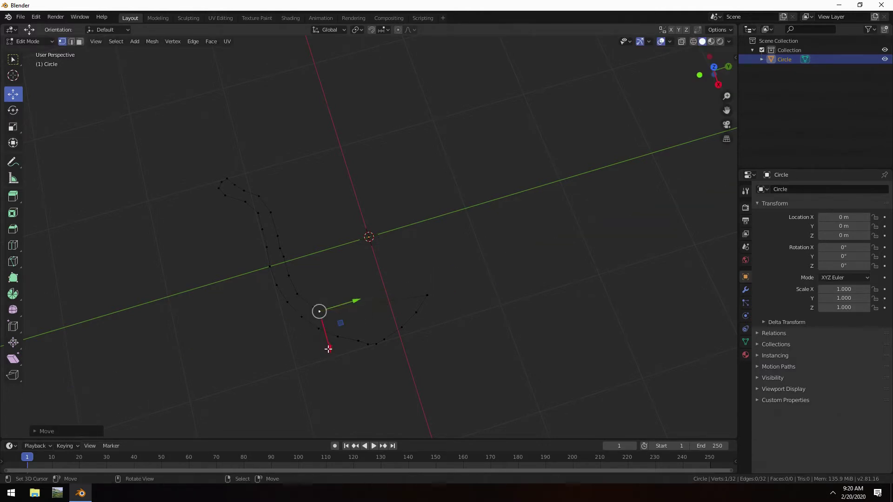
left_click_drag(329, 348, 335, 355)
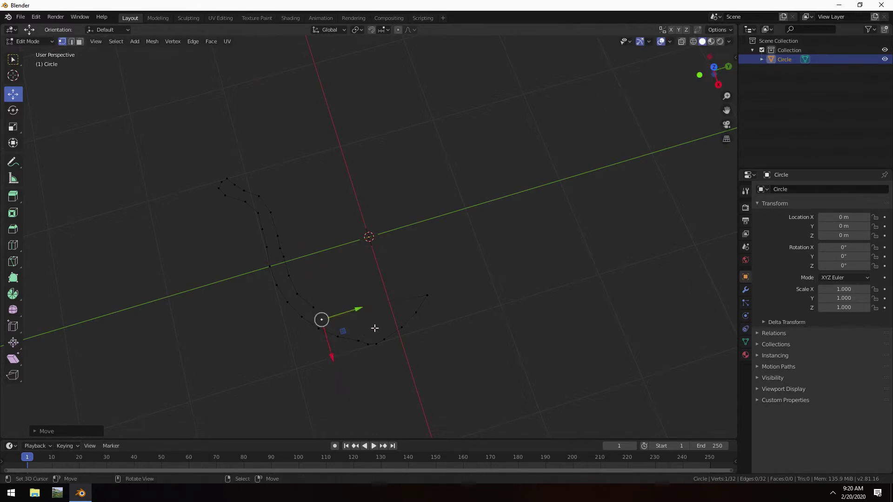
left_click_drag(356, 309, 368, 311)
- Place the next three vertices along Y and X to form the inner bottom, ending with the third on the X axis
left_click(428, 297)
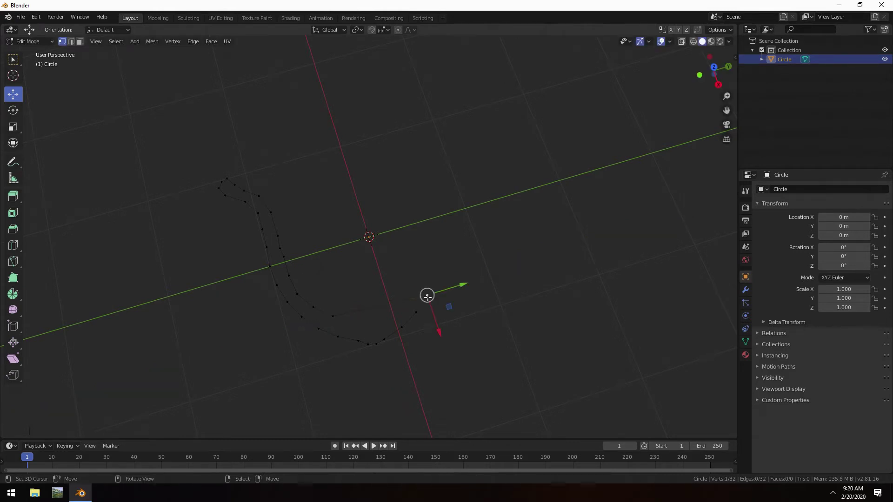
left_click_drag(465, 283, 391, 312)
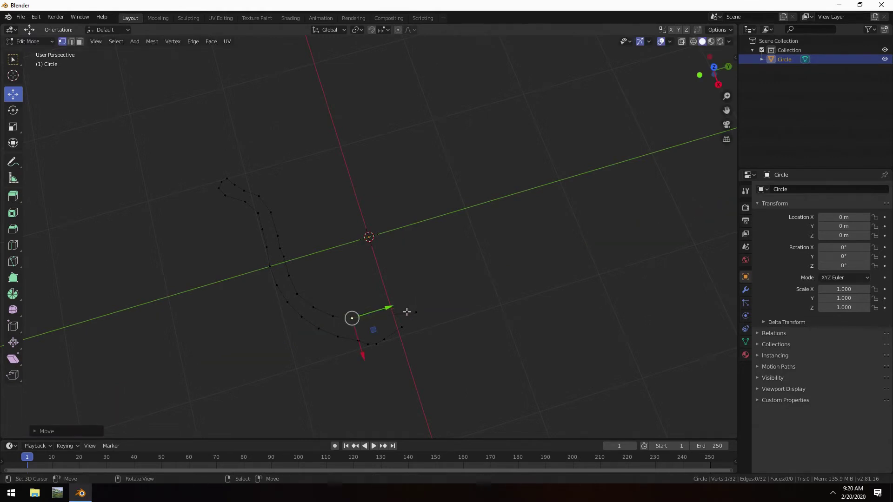
key("ctrl+z")
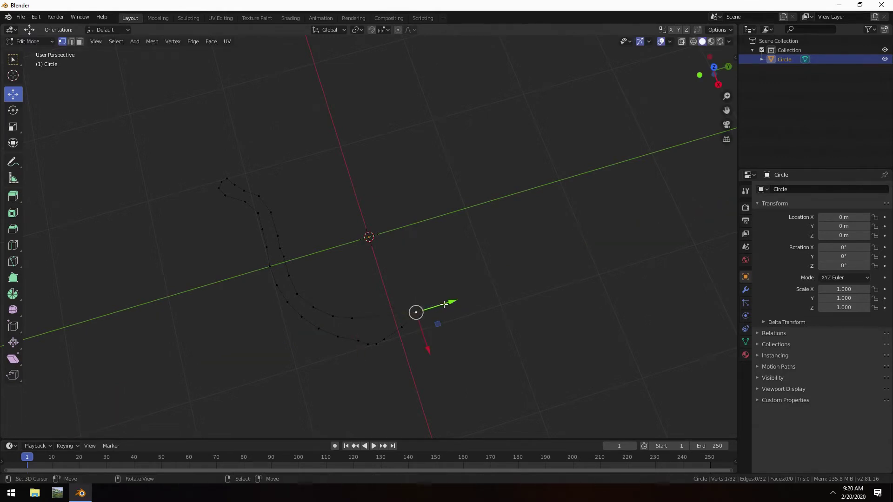
left_click_drag(442, 304, 407, 313)
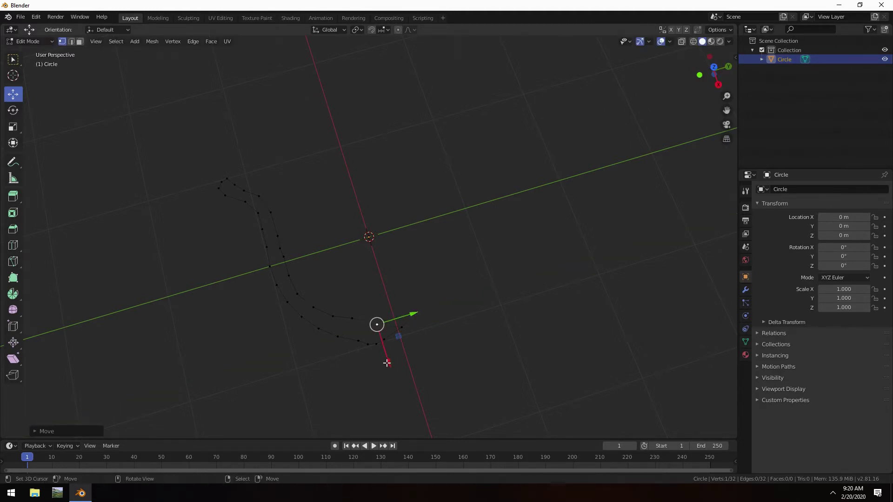
left_click_drag(391, 363, 390, 355)
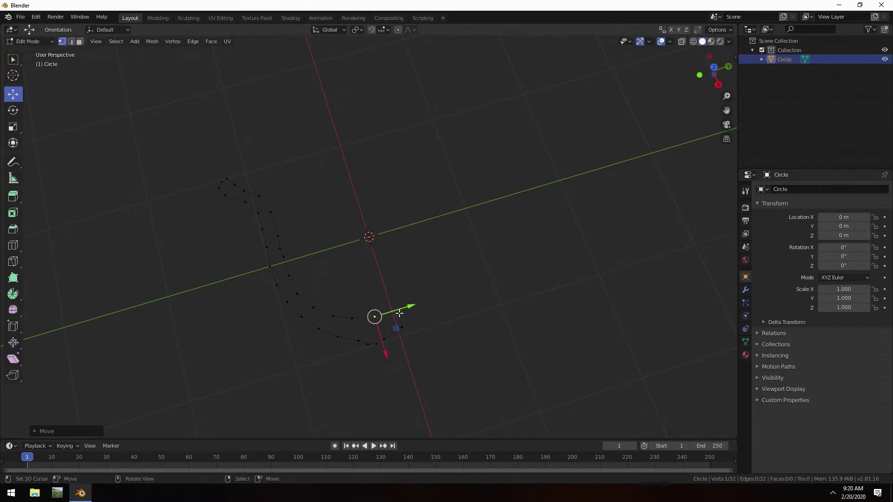
left_click_drag(406, 305, 413, 308)
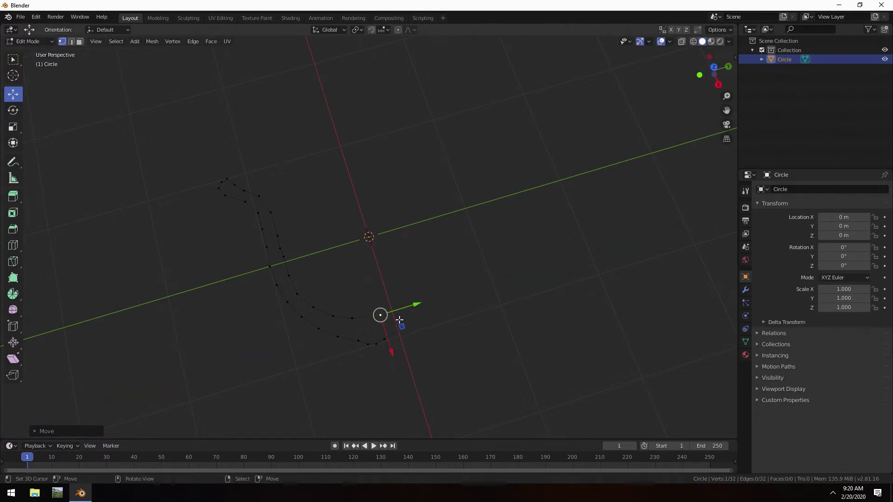
left_click_drag(402, 327, 414, 355)
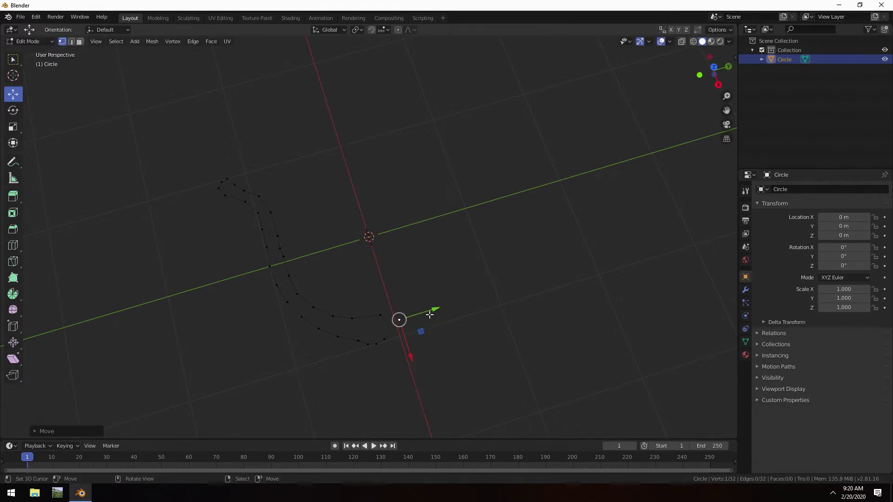
left_click_drag(435, 311, 430, 312)
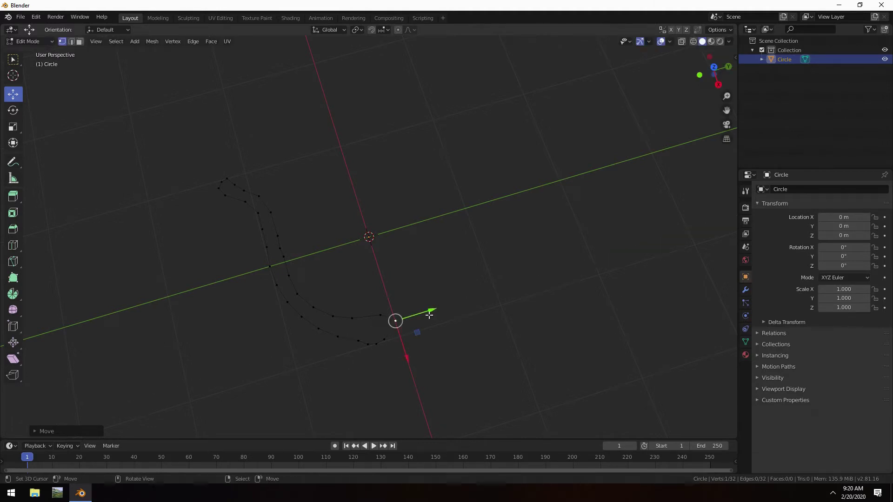
- Move the next outer bottom vertex along Y onto the X axis and far out toward positive X
left_click(384, 340)
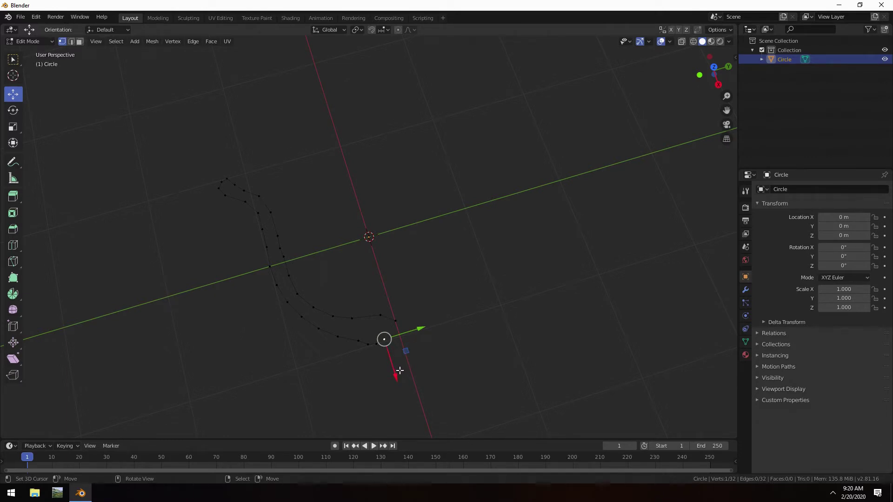
left_click_drag(419, 329, 434, 328)
left_click_drag(411, 374, 427, 57)
- Move the end vertex of the outer bottom curve toward positive X and positive Y, close beside the X axis
middle_click_drag(449, 245, 490, 87, "shift")
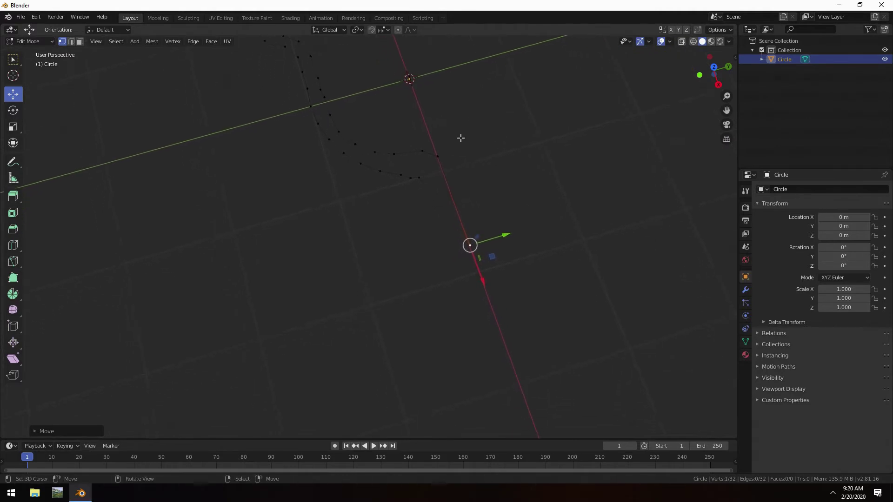
left_click(420, 179)
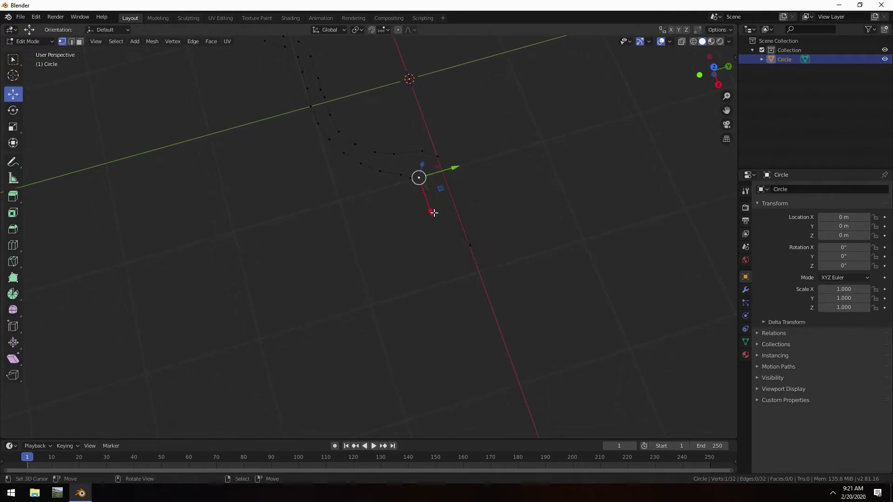
left_click_drag(432, 211, 440, 227)
left_click_drag(459, 186, 478, 186)
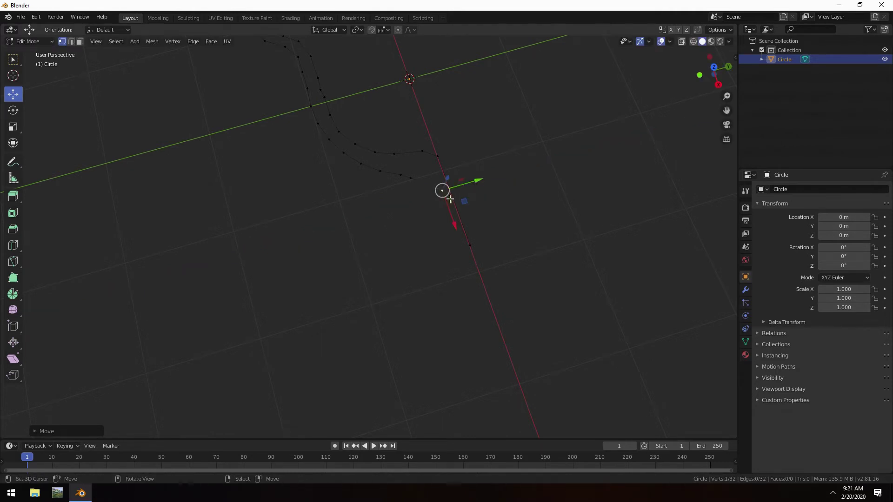
- Move the vertex beside the X axis and the next two outer vertices far toward positive X, lining them up as the base's flat underside
left_click_drag(453, 228, 481, 356)
left_click(411, 180)
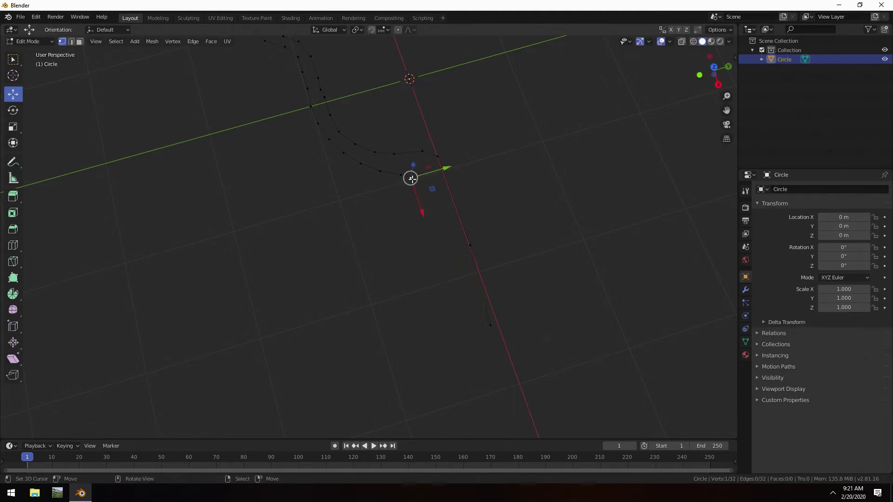
left_click_drag(423, 215, 479, 372)
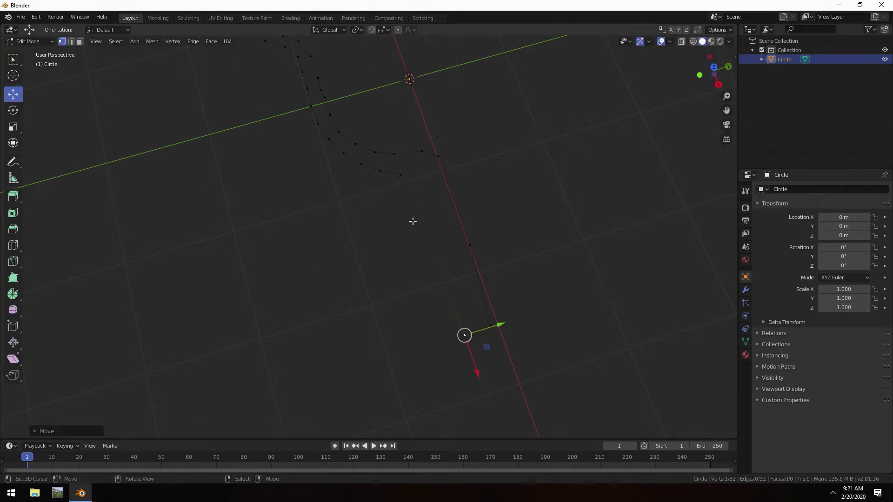
left_click(402, 175)
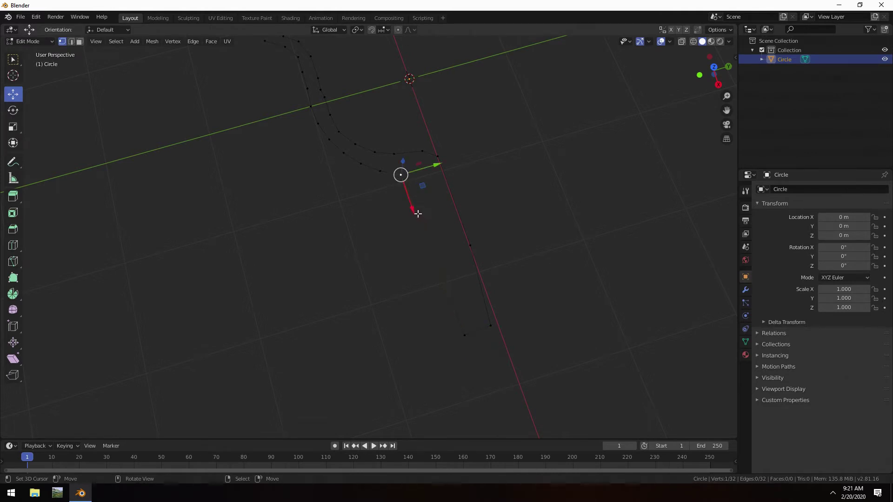
left_click_drag(414, 209, 441, 381)
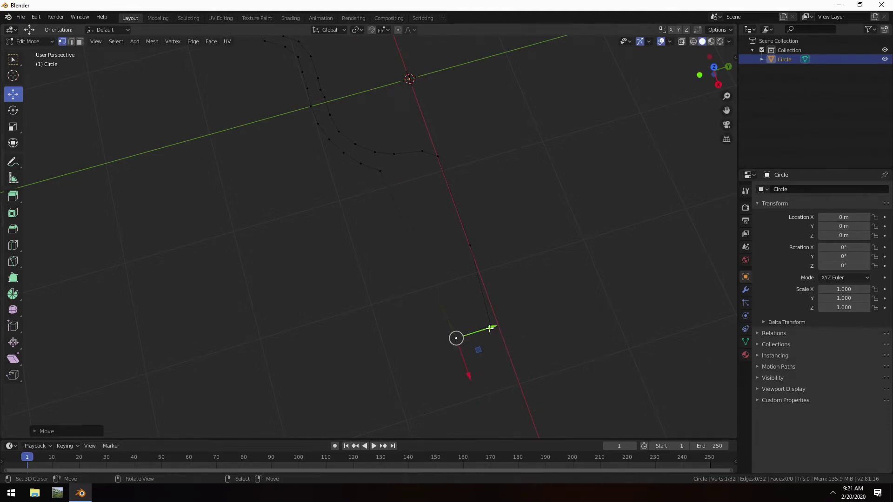
left_click_drag(502, 330, 462, 350)
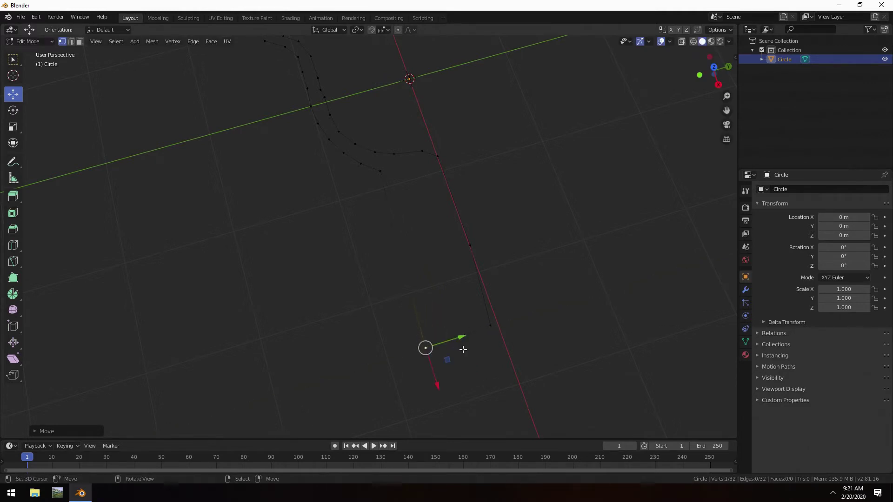
- Move the next outer vertex along X and Y to just above the base's outer corner, forming the thin rim of the foot
left_click(383, 168)
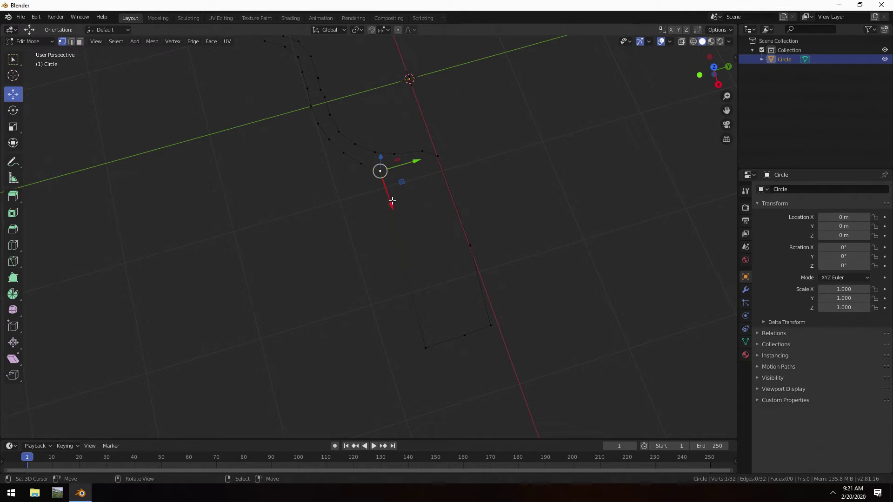
left_click_drag(393, 205, 441, 373)
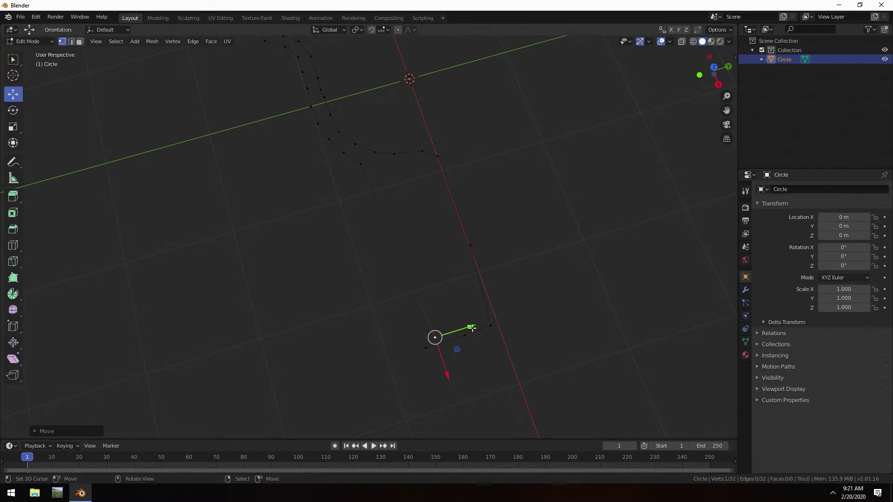
left_click_drag(471, 325, 464, 323)
- Bring the next outer vertex down to the base with Move and Vertex Slide, placing it near the X axis as the stem's lower corner
left_click(361, 163)
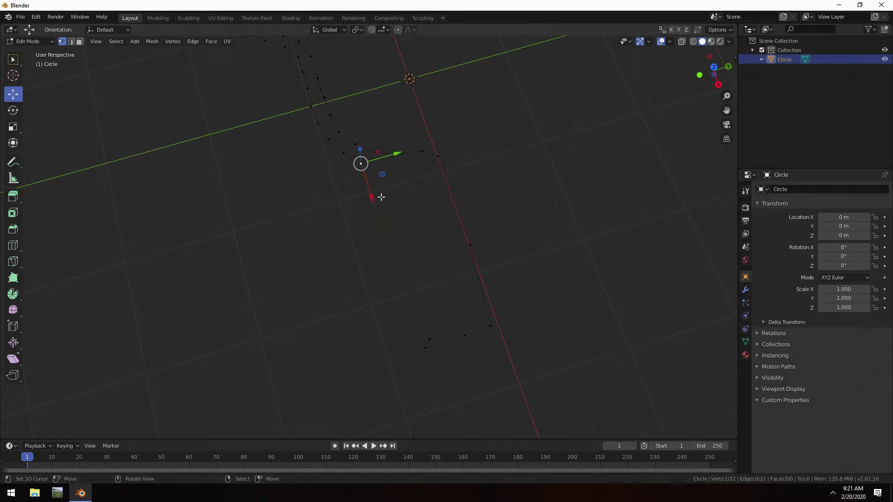
left_click_drag(372, 200, 375, 208)
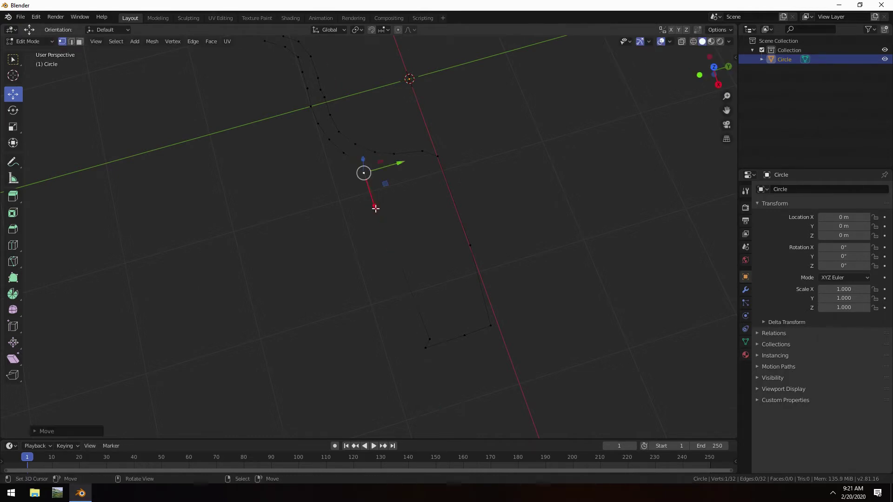
left_click_drag(397, 164, 423, 163)
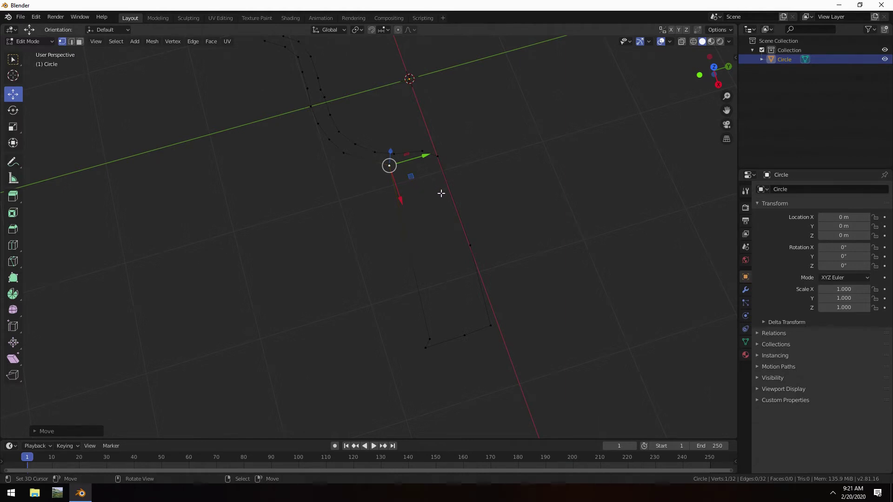
key("shift+v")
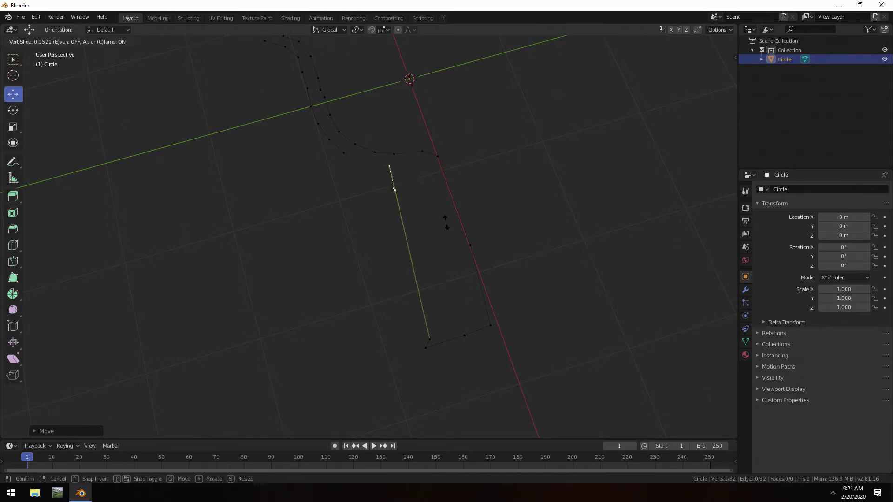
left_click(484, 352)
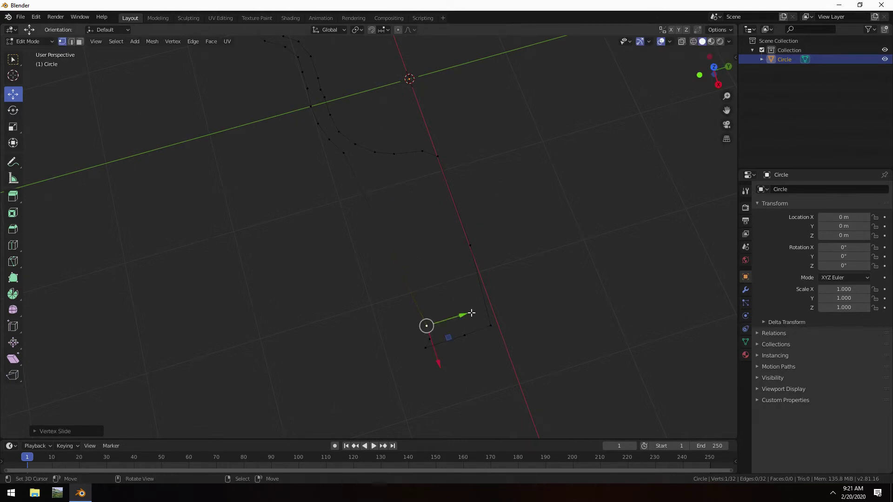
left_click_drag(463, 314, 510, 309)
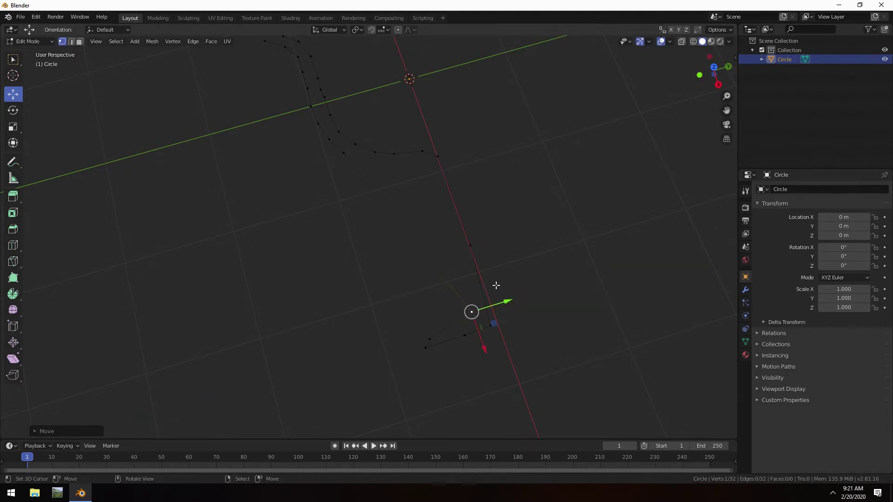
- Move the next outer vertex along X and Y to just below the inner bottom near the X axis, forming the stem's upper end
left_click(344, 152)
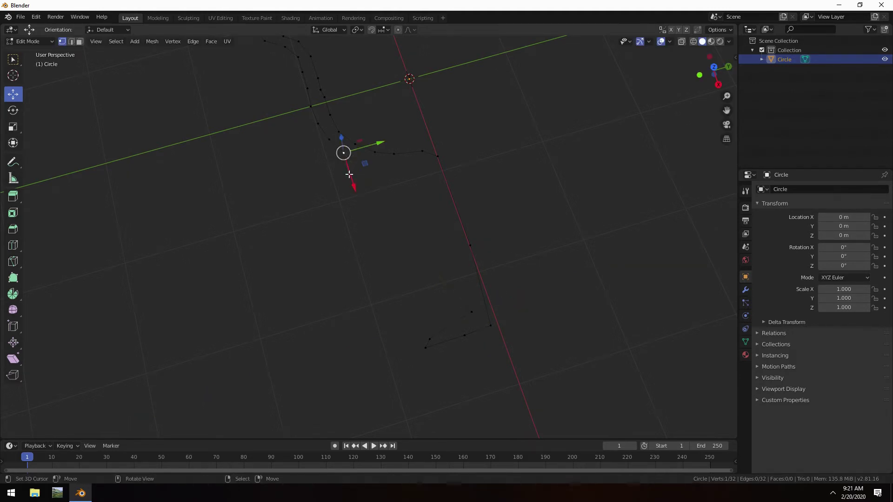
left_click_drag(353, 187, 371, 235)
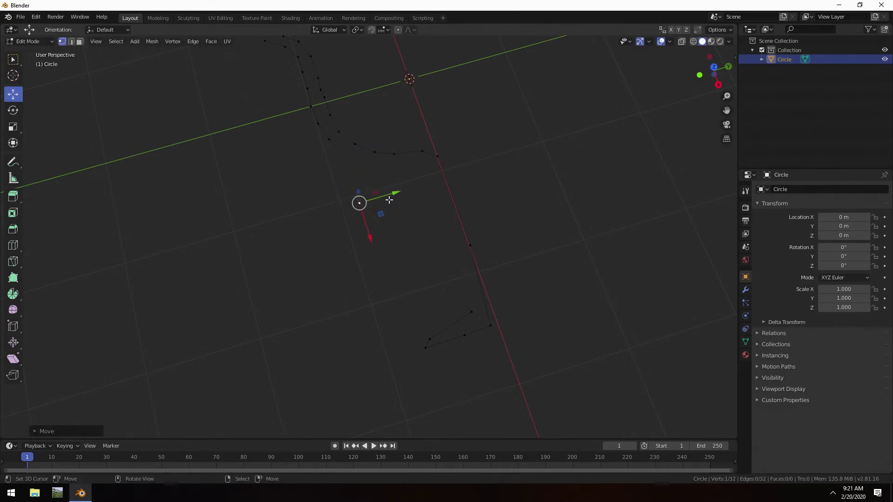
left_click_drag(394, 193, 463, 183)
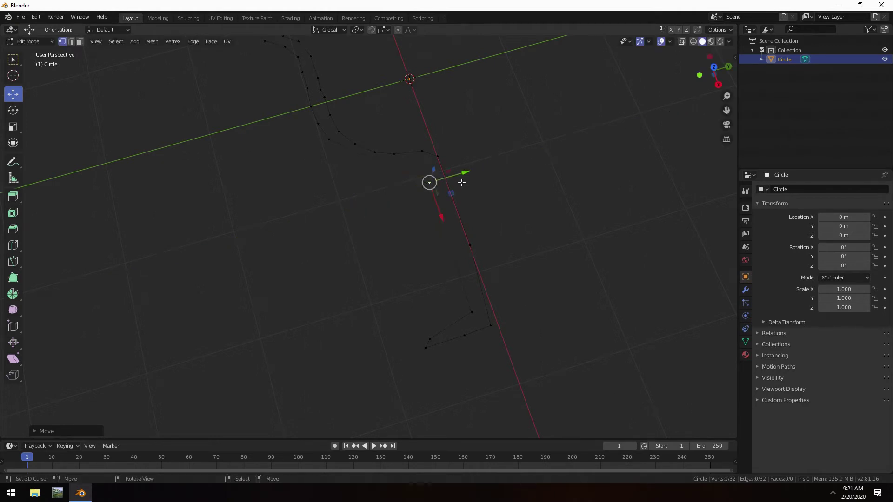
- Slide the next outer vertex toward the stem's upper end and adjust it along Y and X to begin the bowl's outer bottom
left_click(329, 138)
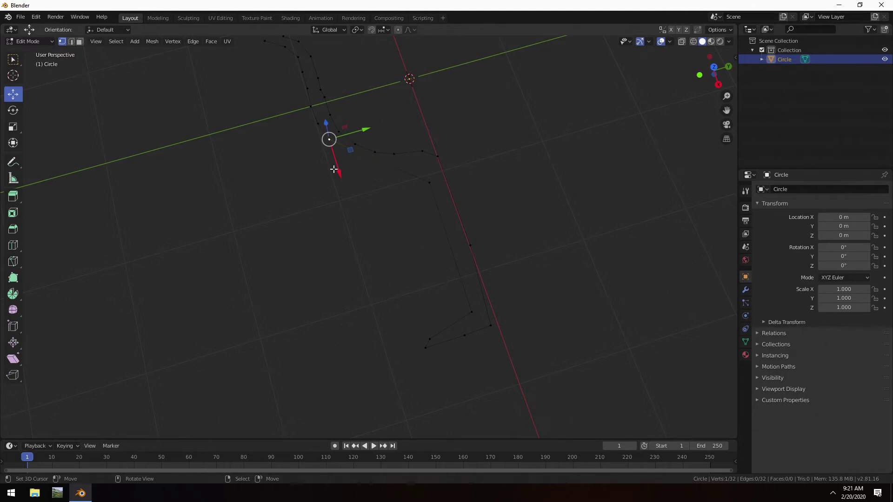
key("shift+v")
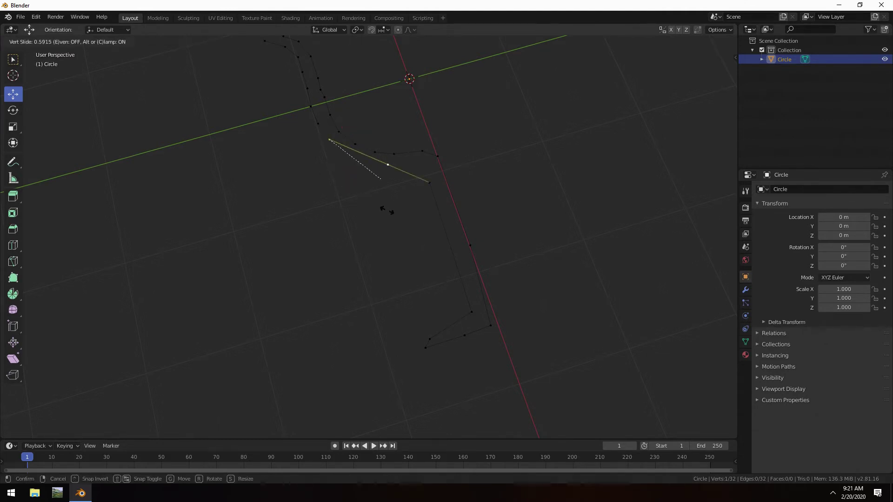
left_click(407, 215)
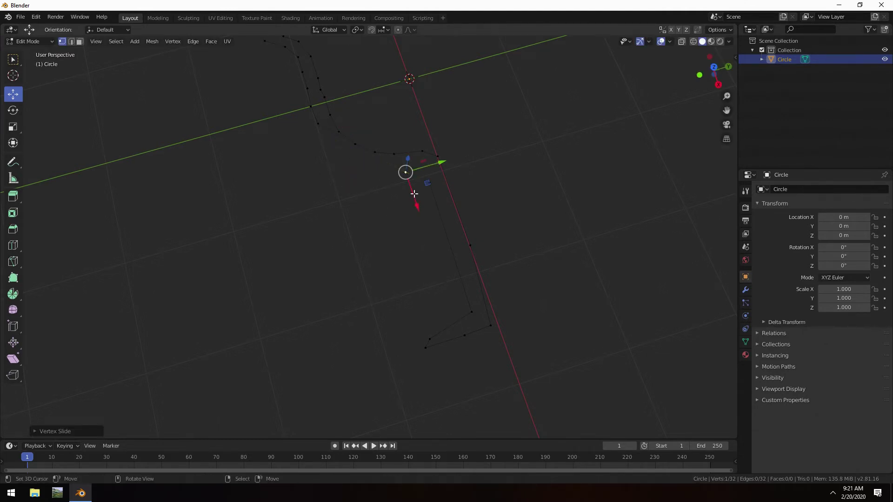
left_click_drag(444, 162, 438, 161)
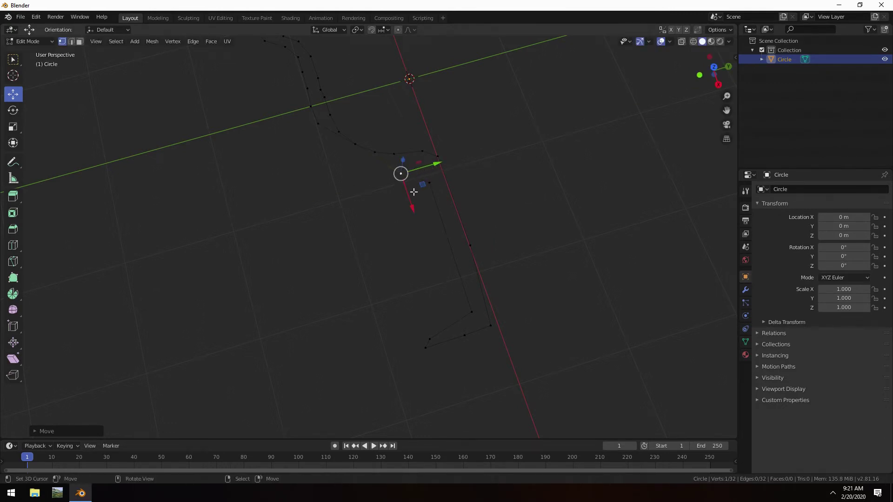
left_click_drag(411, 201, 414, 210)
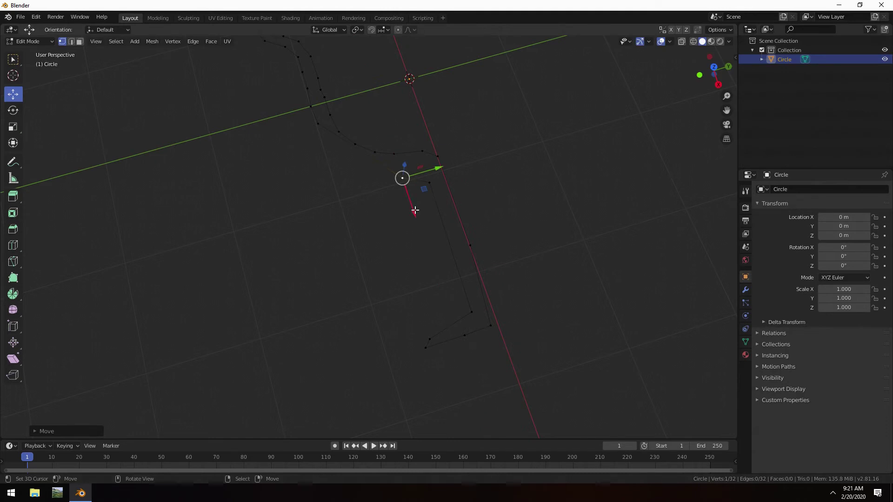
- Place the next two outer vertices with Vertex Slide and Move so the outer bottom runs evenly below the inner curve
left_click(317, 124)
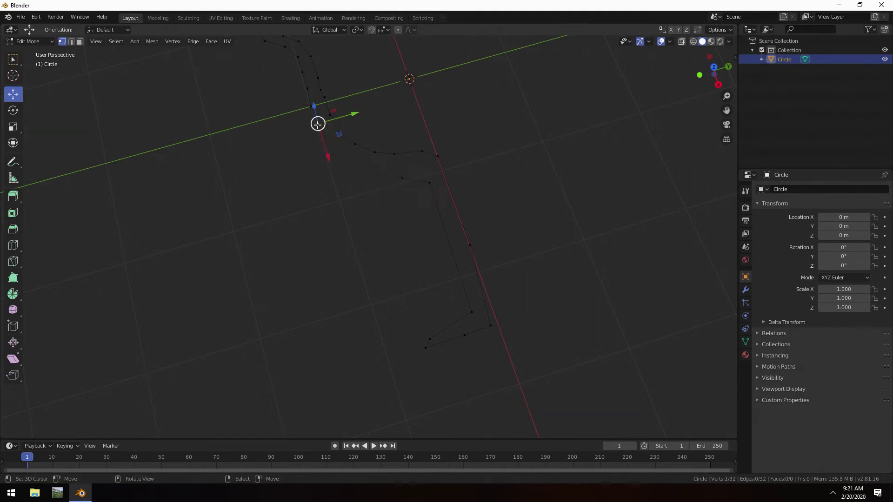
left_click_drag(329, 153, 336, 175)
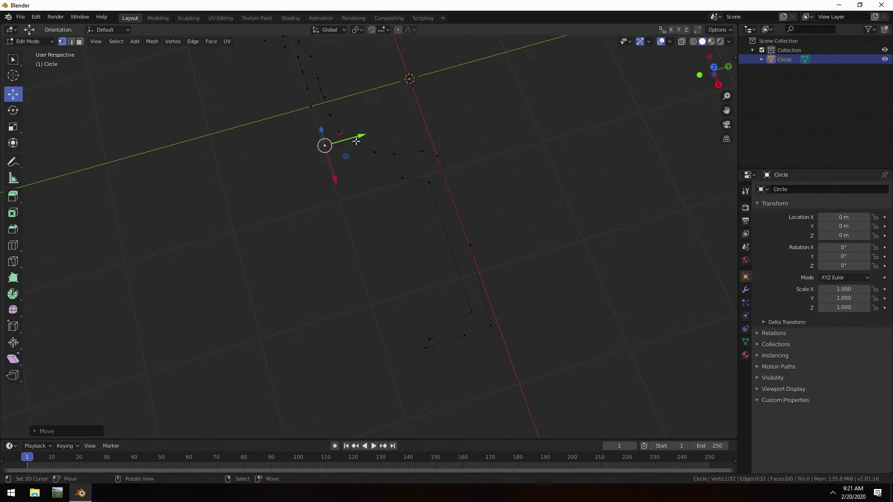
key("shift+v")
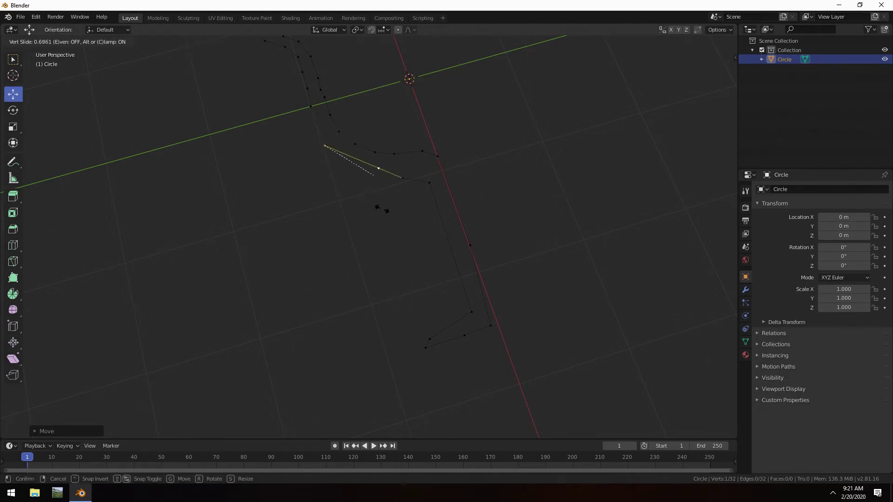
left_click(370, 199)
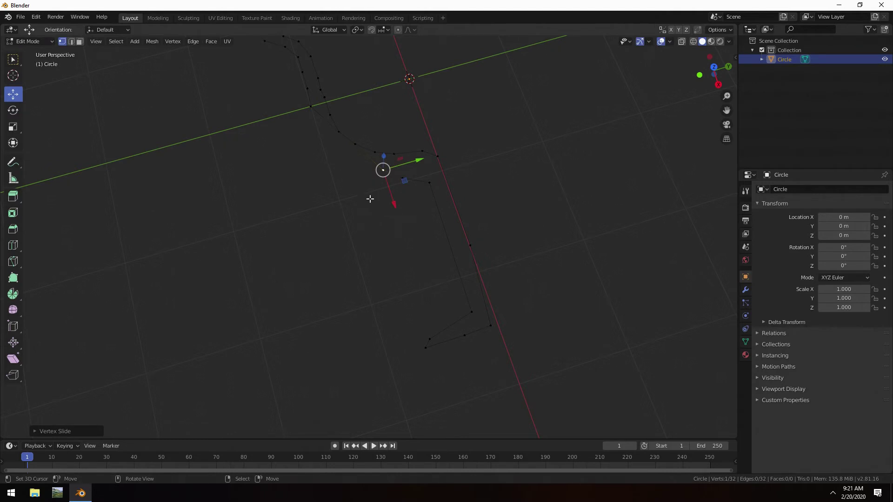
left_click(311, 105)
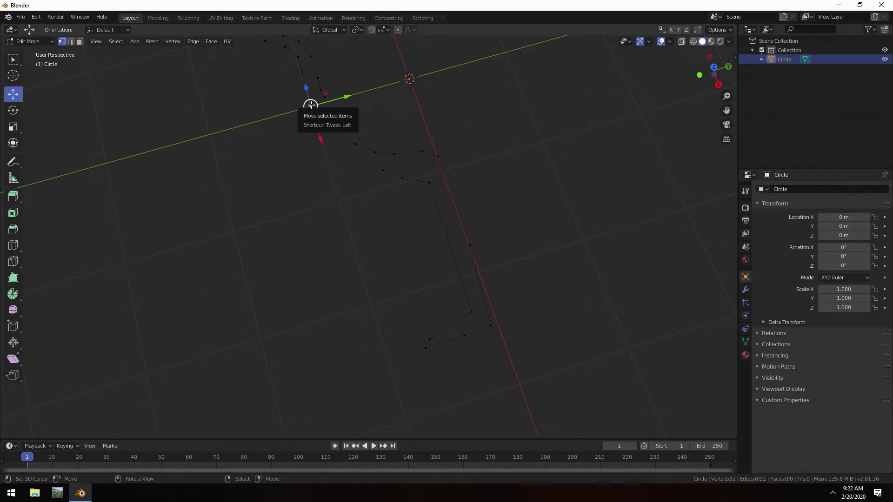
left_click_drag(311, 105, 350, 154)
key("shift+z")
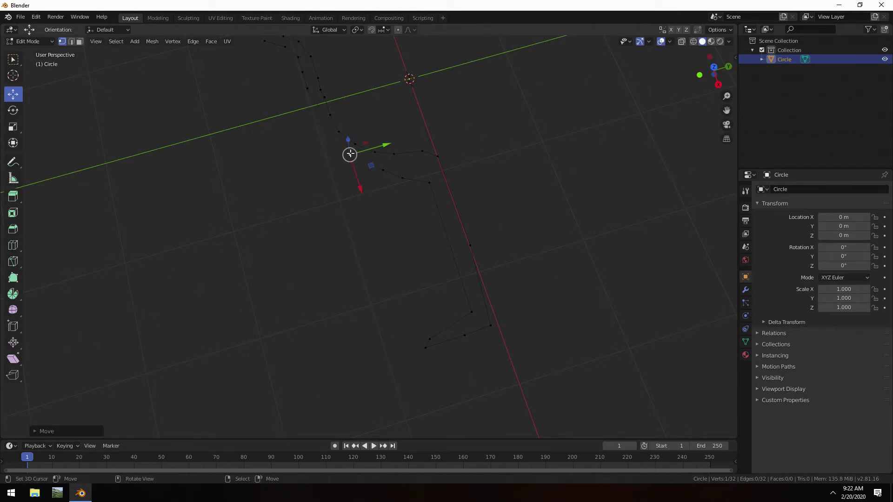
- Slide the next outer vertex down toward the bottom curve, and offset it outward from the inner wall with Z locked
left_click(308, 89)
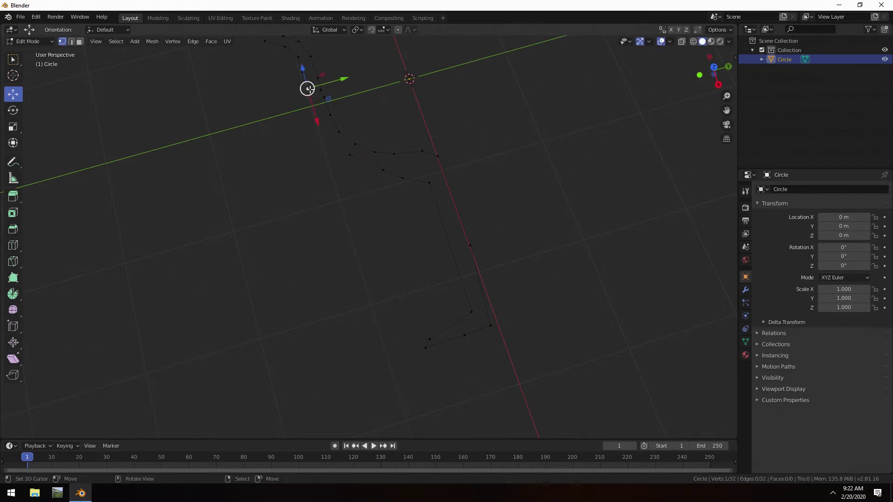
key("shift+v")
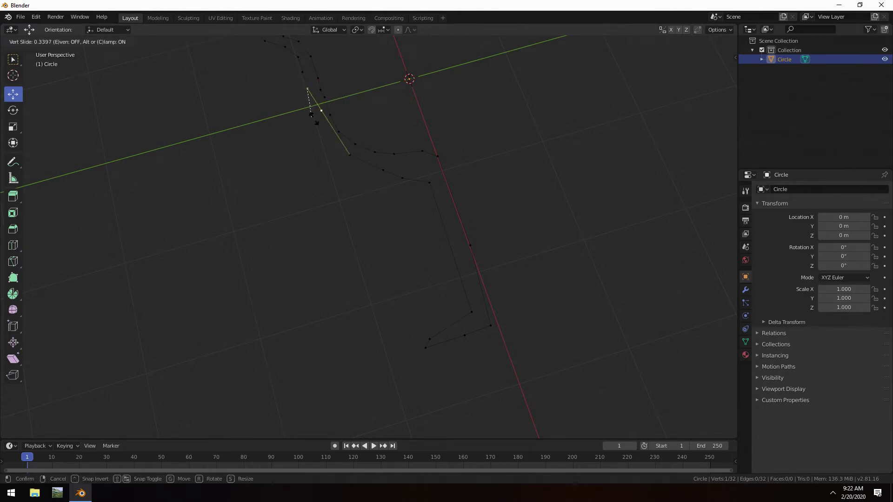
left_click(321, 145)
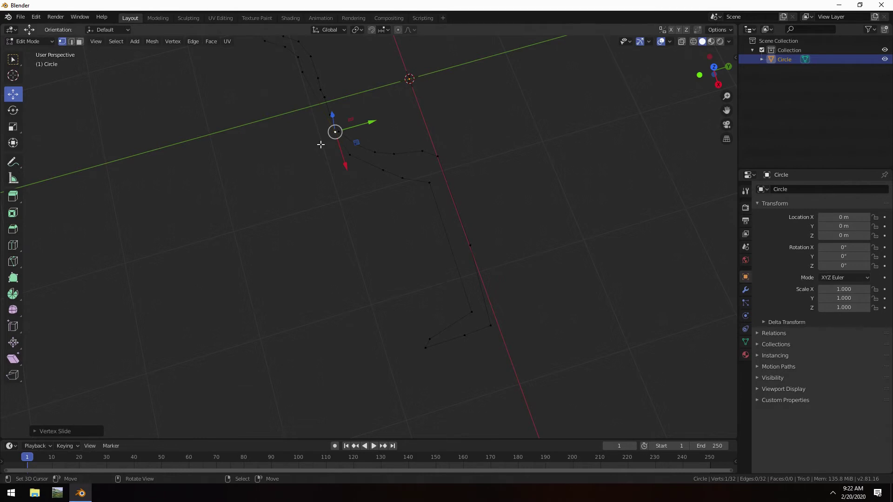
key("g")
key("shift+z")
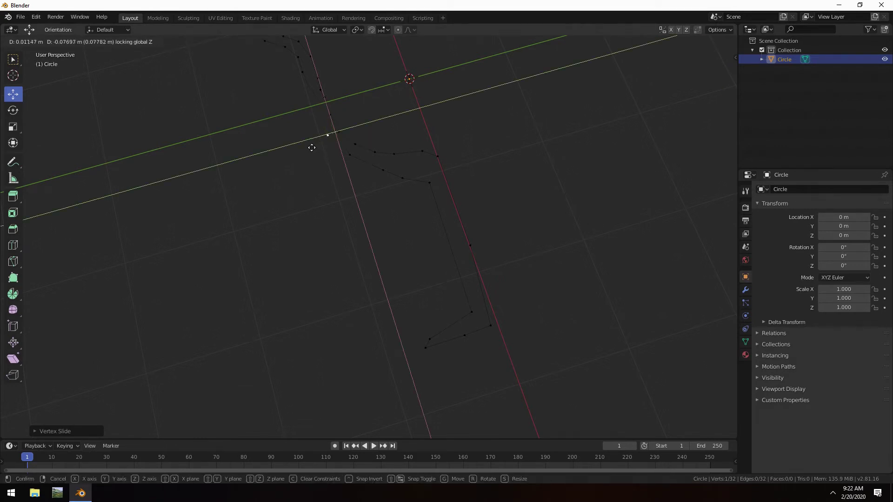
left_click(312, 147)
- Move the next two outer vertices down alongside the bowl's inner wall with Z locked, shifting the second about 0.24 m along X
left_click(299, 75)
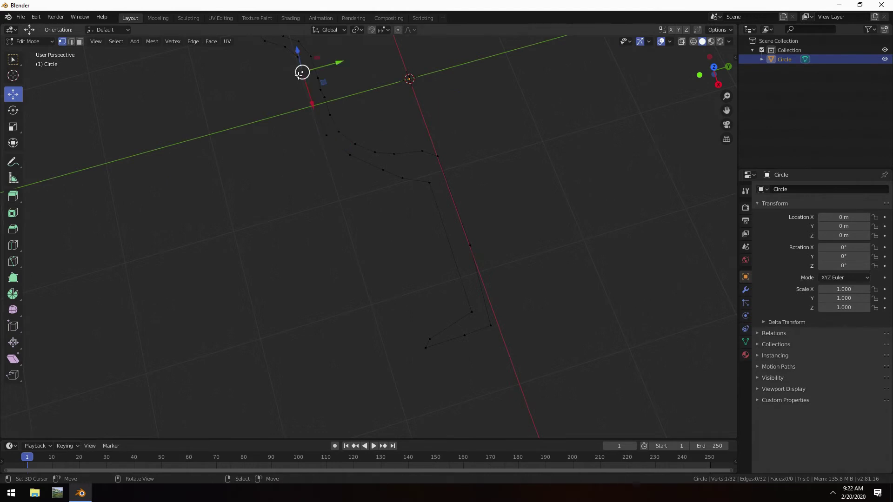
key("g")
key("shift+z")
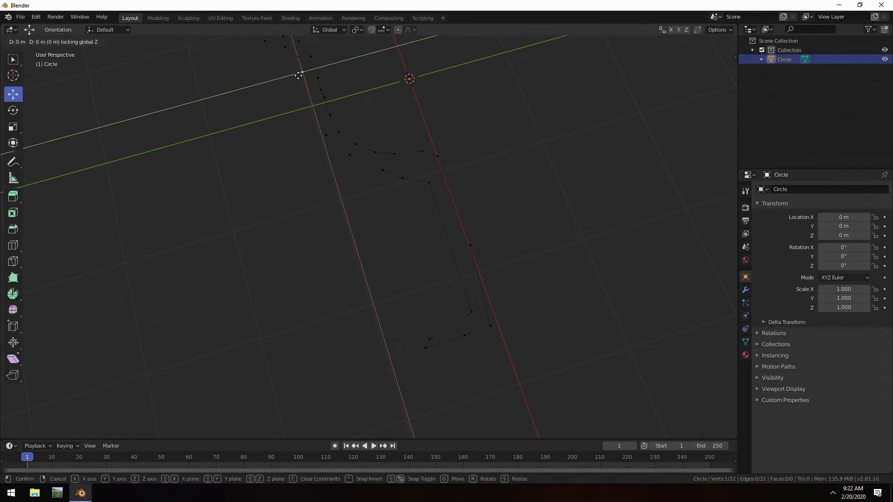
left_click(305, 106)
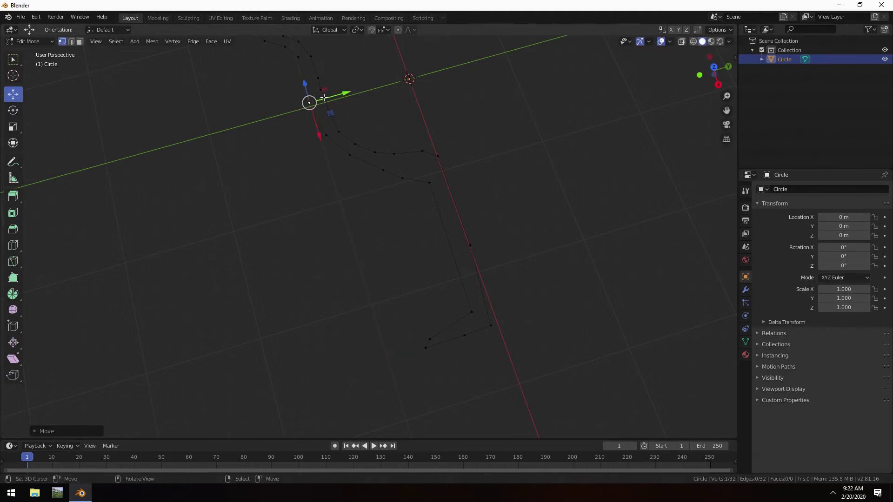
left_click_drag(317, 77, 298, 55)
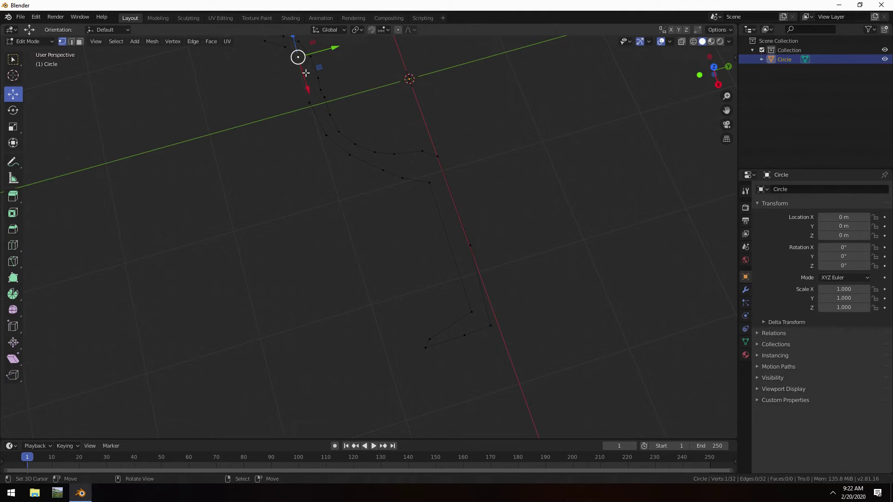
key("g")
key("shift+z")
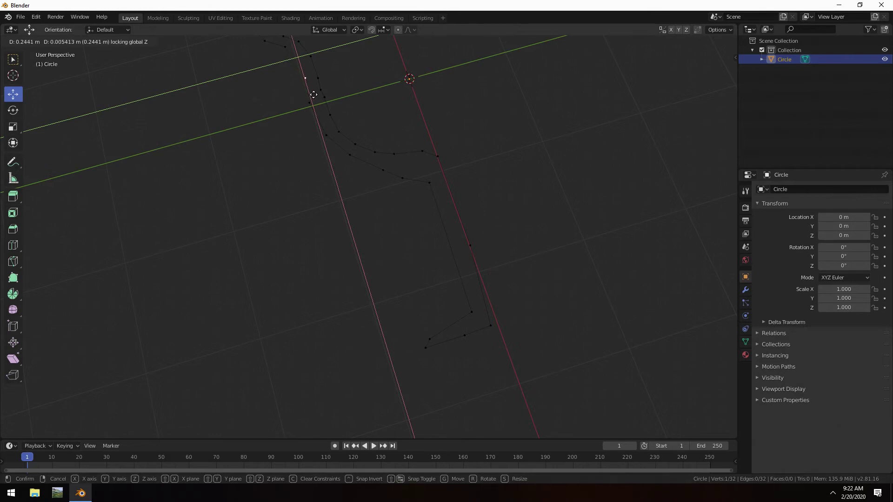
left_click(314, 94)
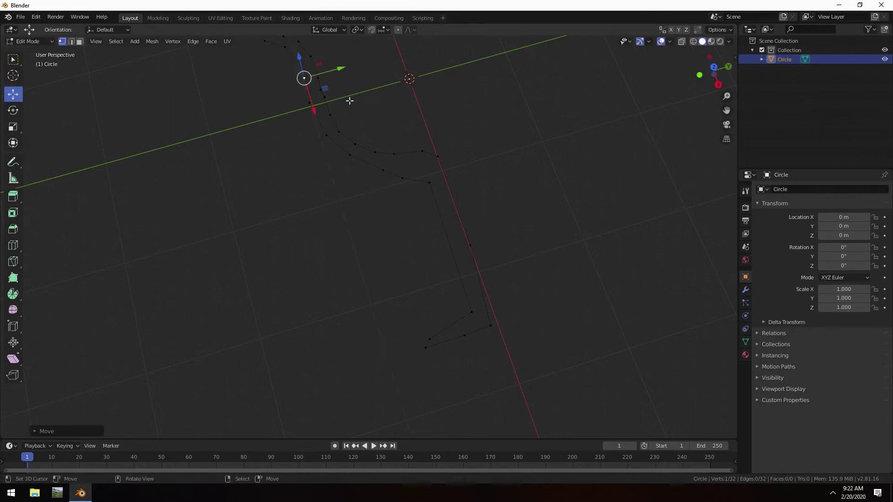
- Adjust the inner bottom vertices near the X axis along X and Y so the bowl's inner floor flattens toward the axis
left_click(469, 123)
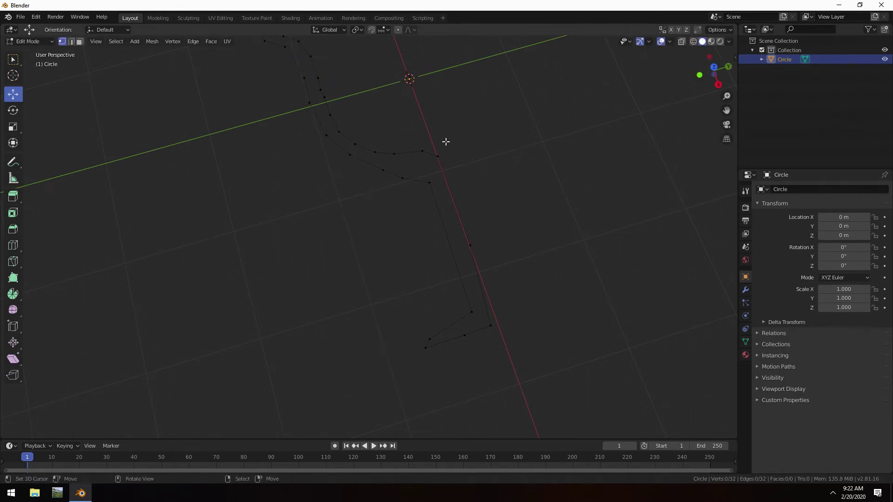
left_click(422, 150)
mouse_move(435, 185)
left_mouse_down()
mouse_move(438, 191)
mouse_move(442, 175)
left_mouse_up()
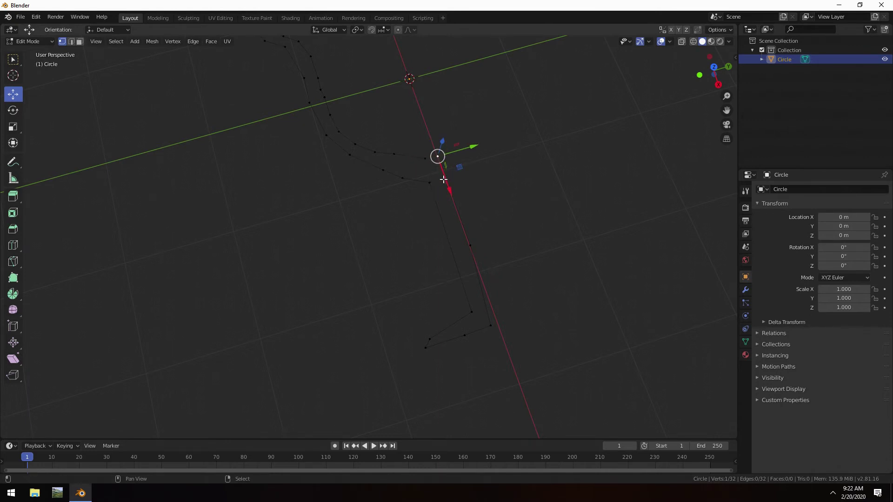
left_click_drag(450, 189, 453, 194)
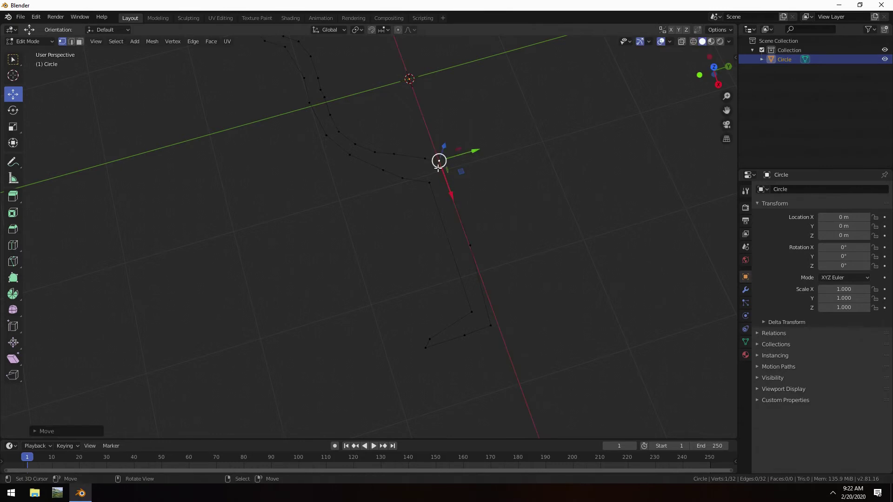
key("ctrl+z")
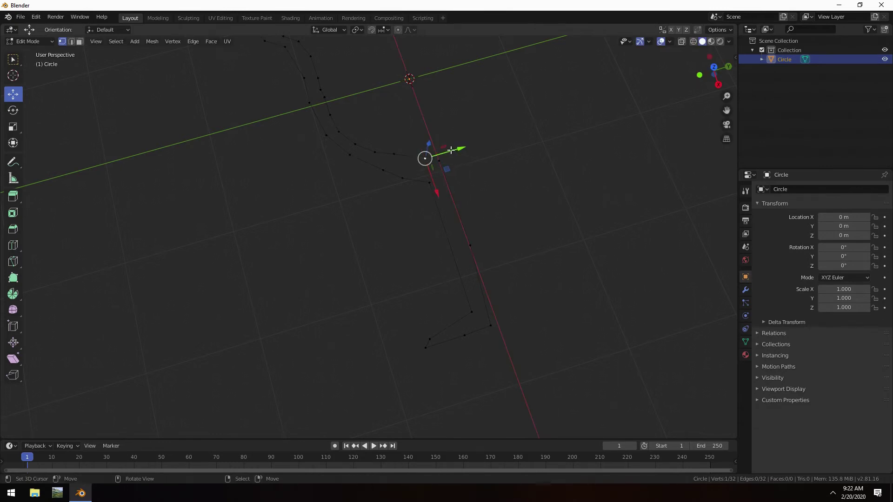
left_click_drag(460, 148, 406, 191)
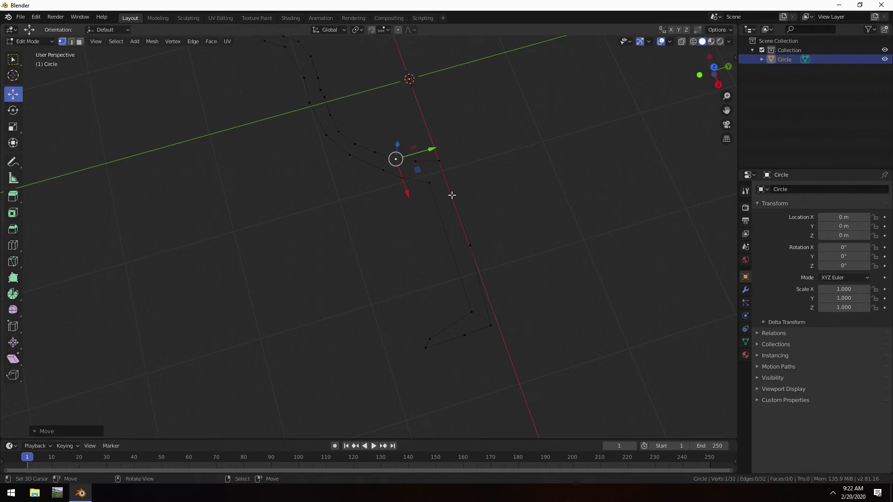
- Move the base's bottom center vertex along Y onto the X axis
left_click(471, 246)
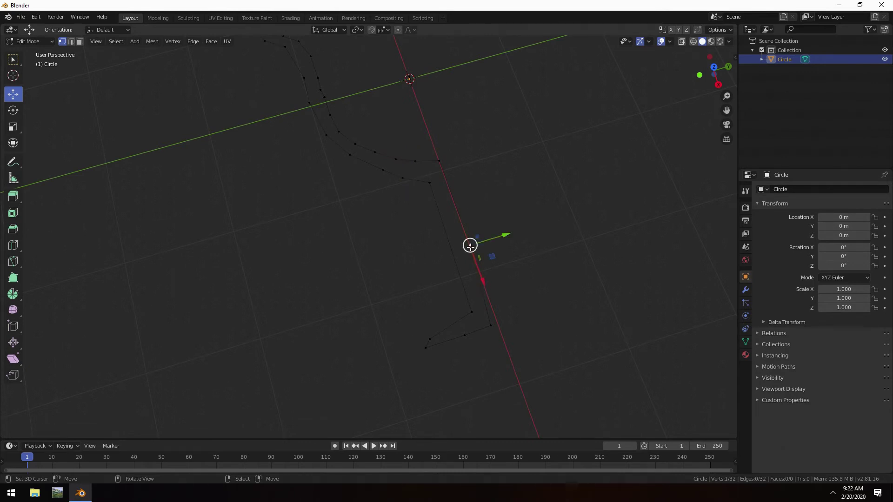
left_click(488, 324)
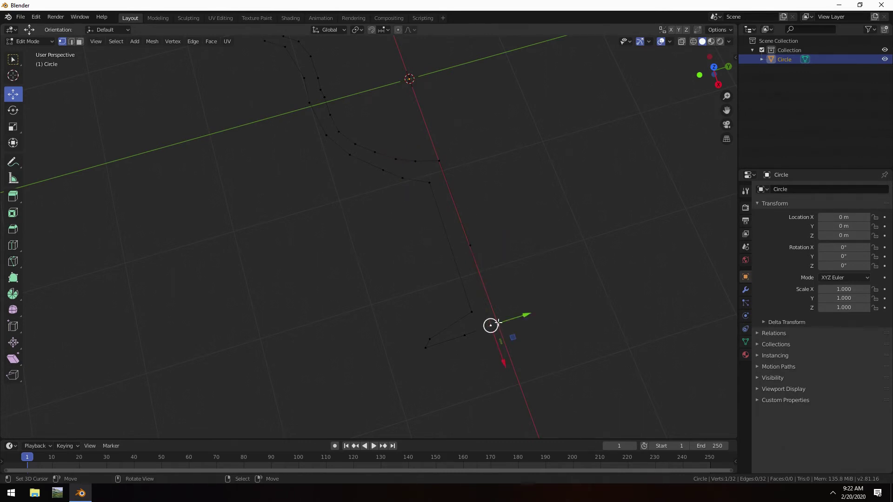
left_click_drag(523, 315, 532, 316)
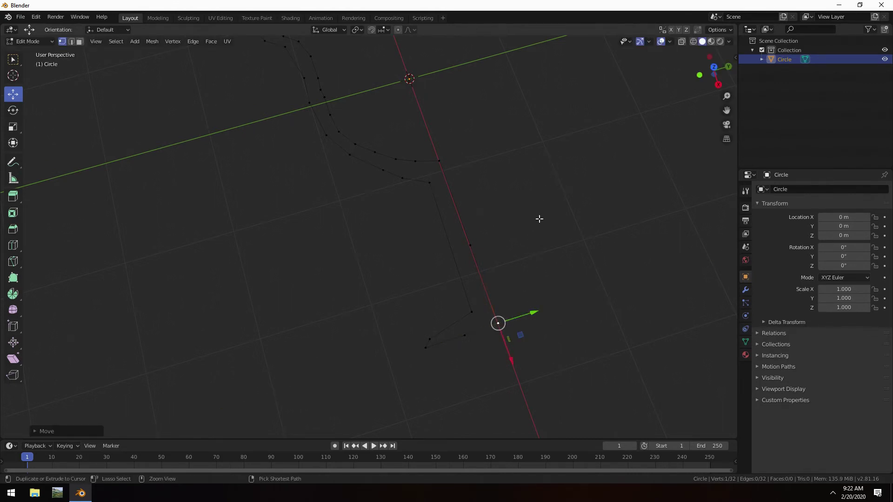
- Add all bowl and lip vertices to the selected base center vertex and stretch the selection along X
scroll(552, 176, "down", 3)
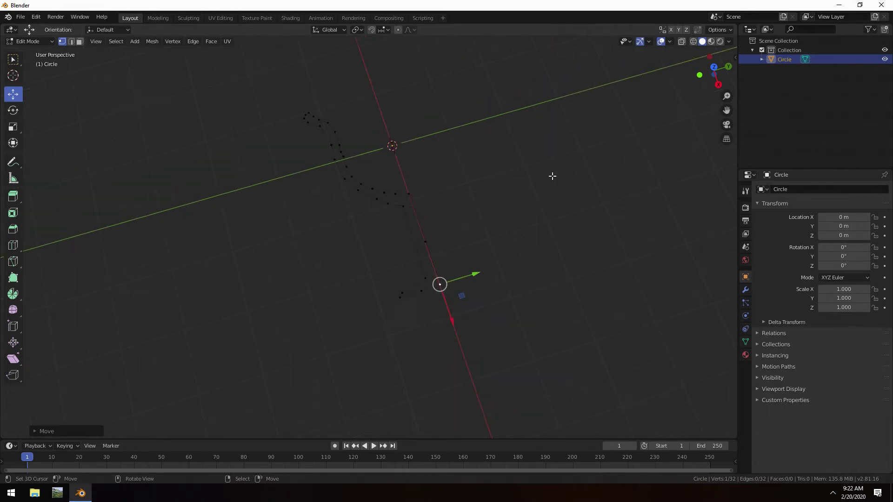
scroll(552, 176, "down", 1)
scroll(551, 176, "up", 1)
key("b")
left_click_drag(265, 86, 426, 210)
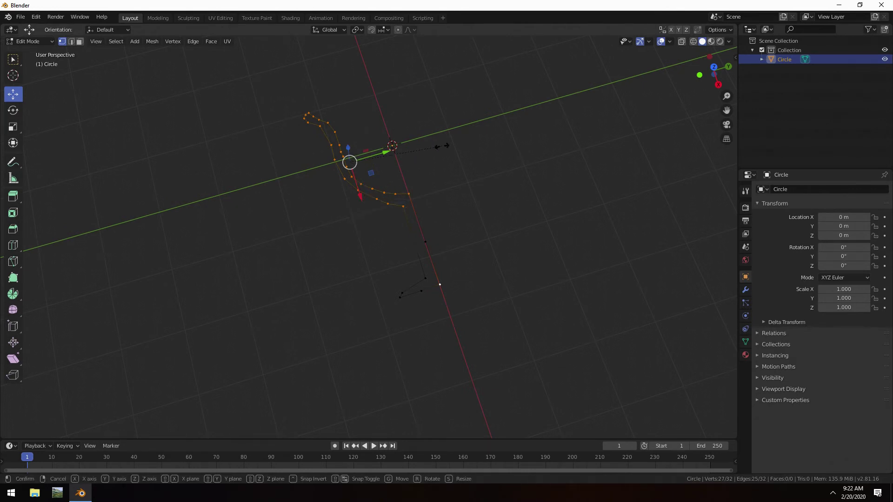
key("s")
key("x")
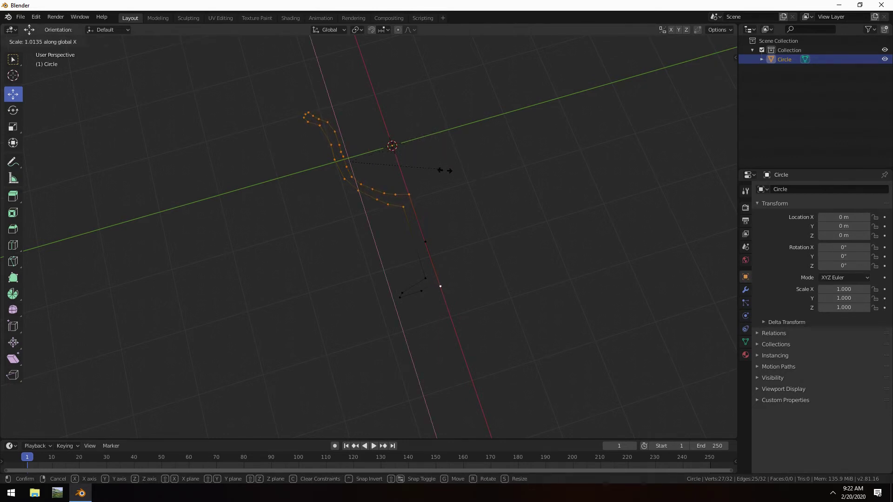
left_click(450, 226)
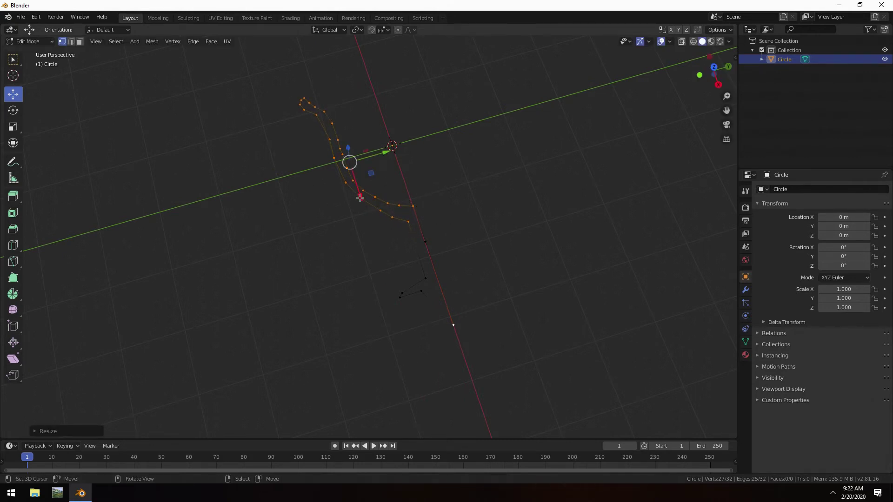
- Move the stretched selection about -0.63 m along X, lengthening the stem between bowl and base
key("g")
key("x")
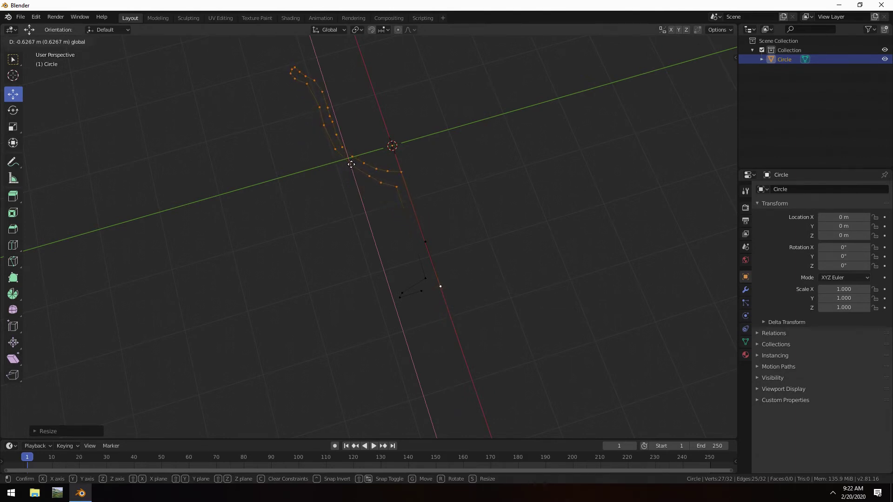
left_click(351, 164)
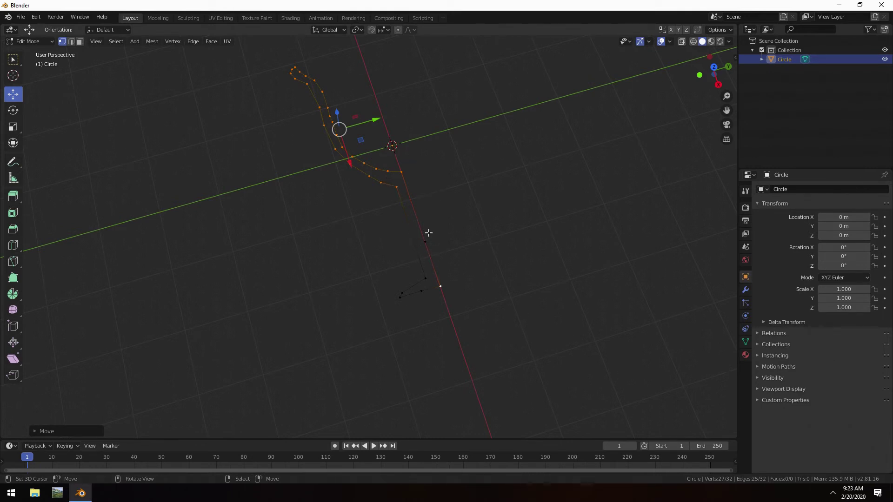
- Reselect only the bowl and lip vertices and scale them along X by about 1.3 to deepen the bowl
left_click(396, 186)
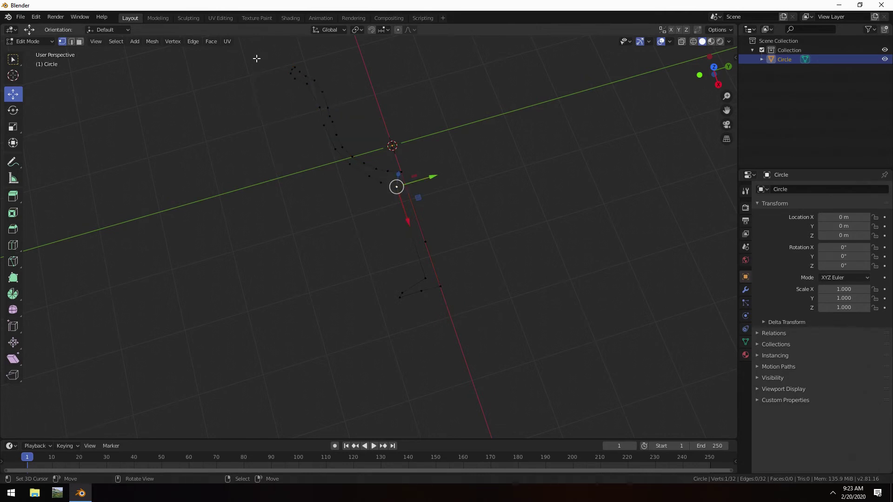
key("b")
left_click_drag(257, 53, 437, 204)
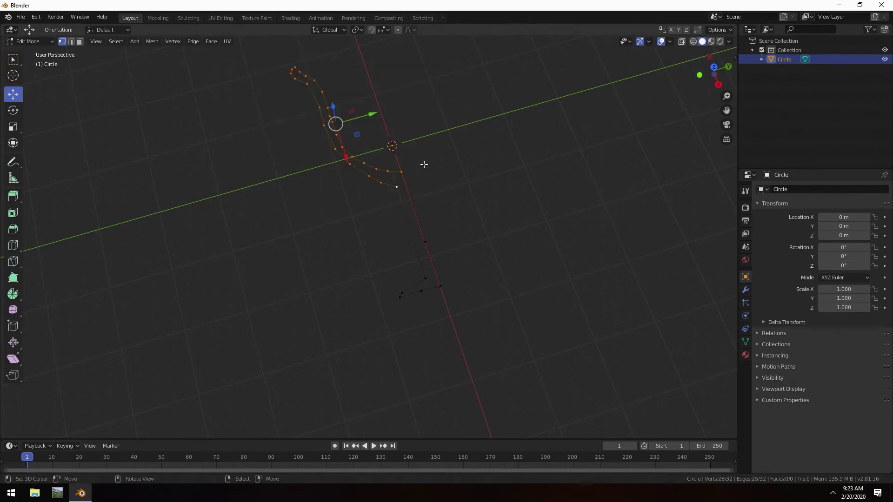
key("s")
key("x")
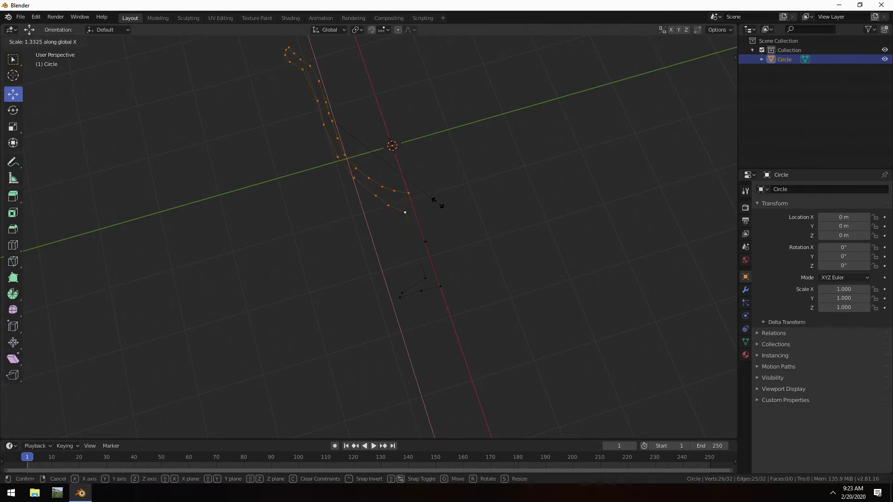
left_click(438, 199)
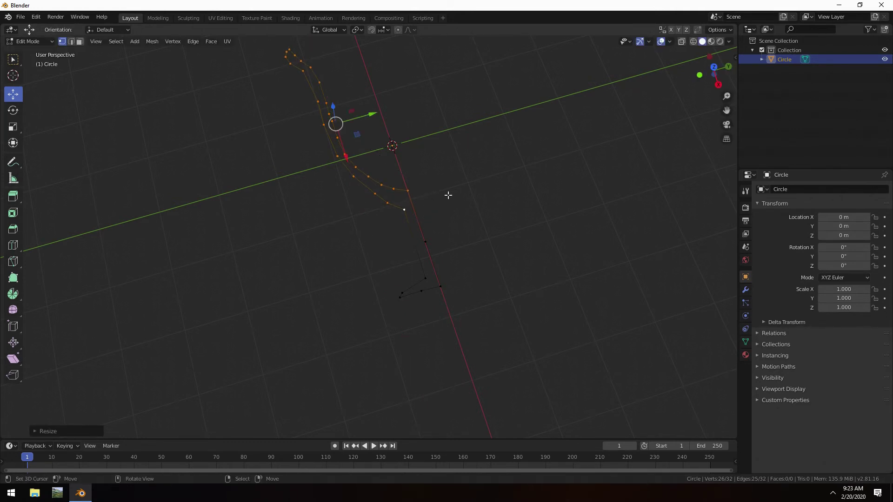
- Check the outline in Object Mode, and with proportional editing enabled shift the upper inner wall vertex down and the inner bottom vertex slightly up
key("Tab")
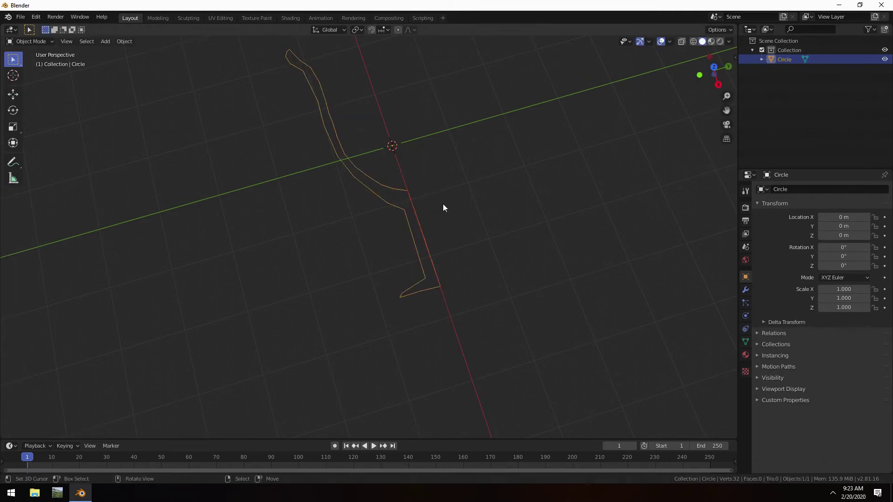
middle_click_drag(520, 165, 518, 217, "shift")
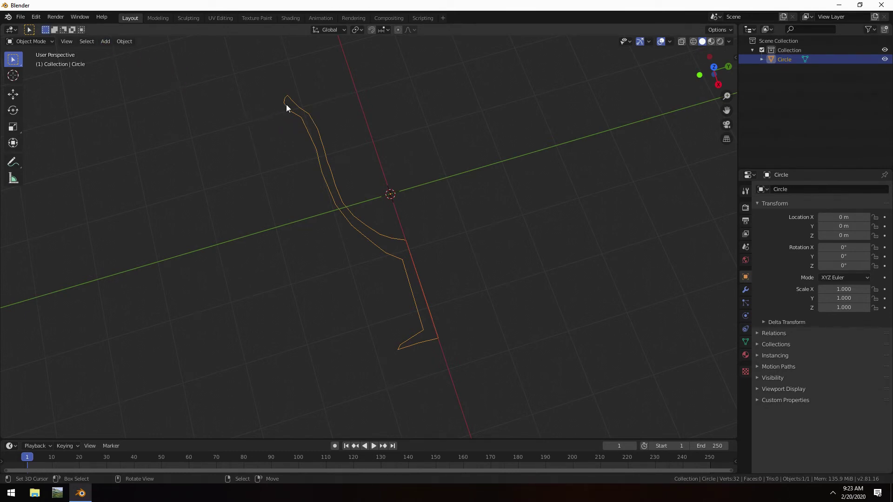
key("Tab")
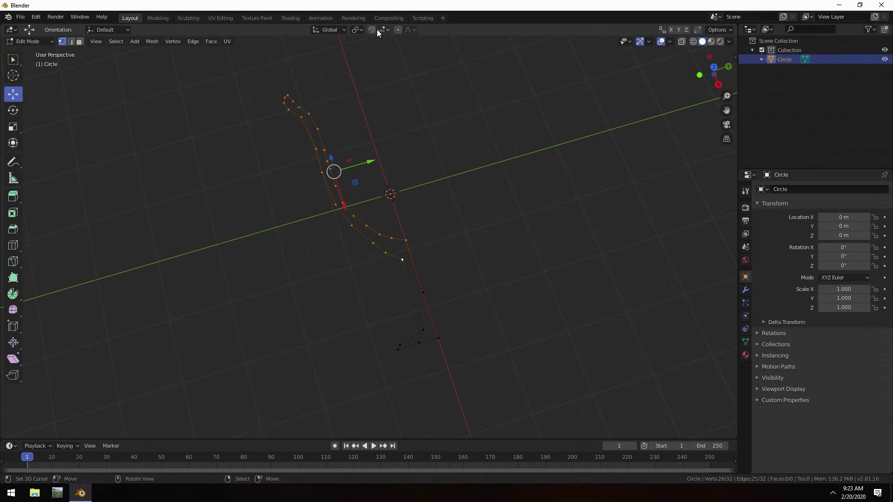
left_click(412, 29)
left_click(318, 128)
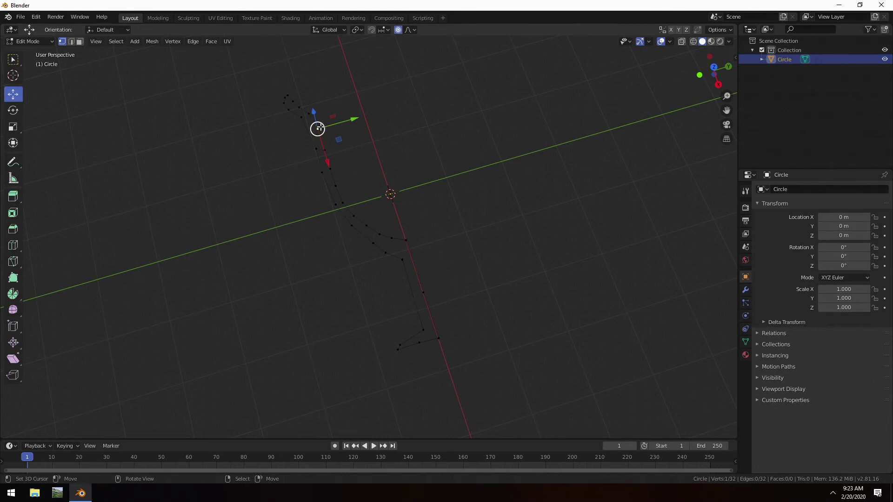
left_click_drag(317, 128, 315, 138)
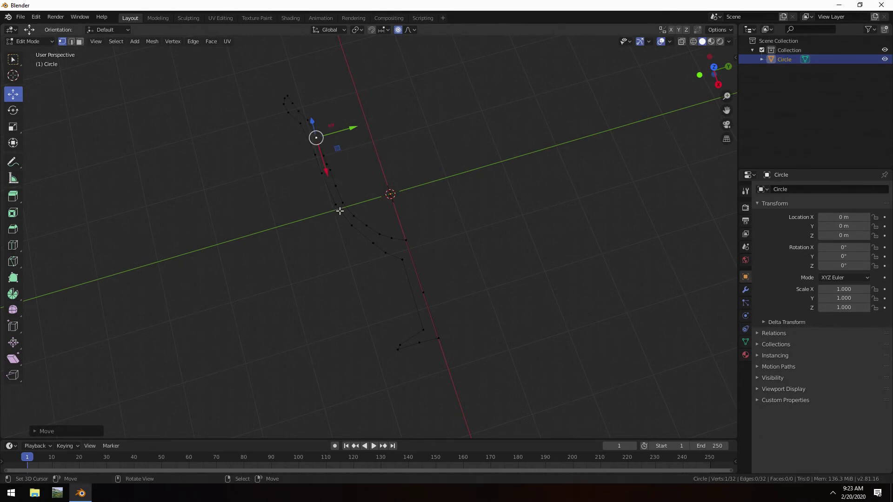
left_click(403, 240)
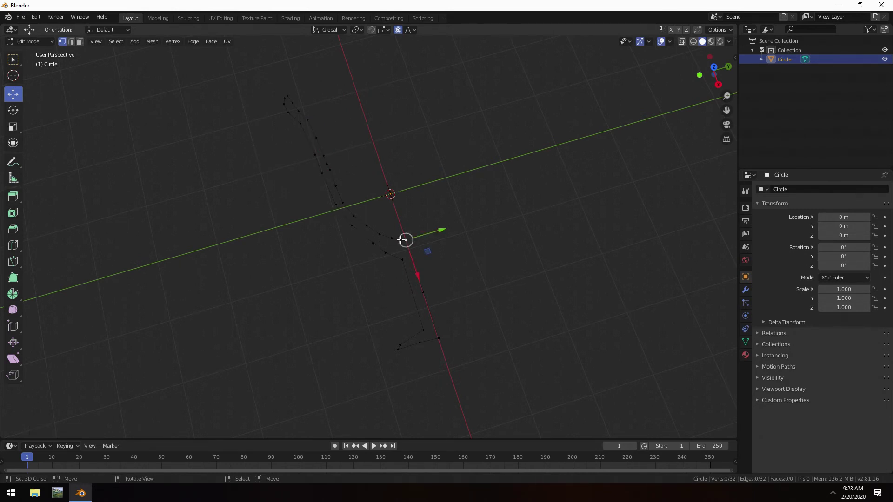
left_click_drag(402, 240, 401, 236)
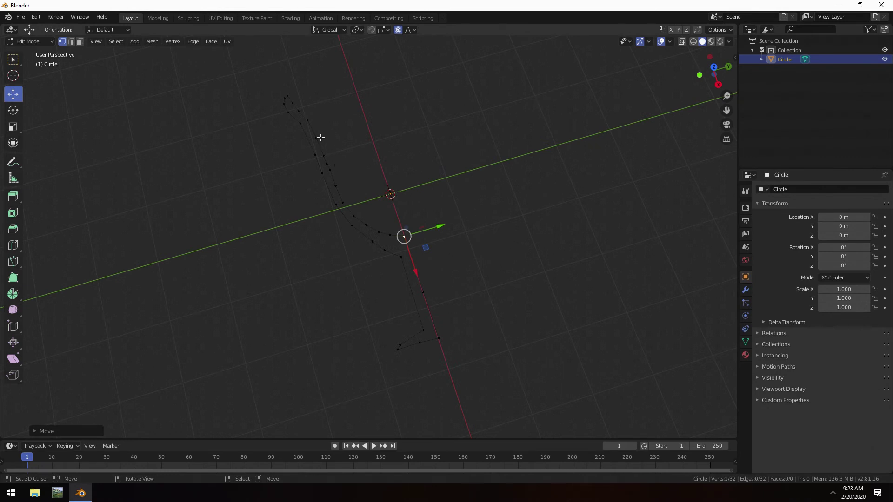
- Try to fill a face between the vertices at the tip of the lip, and undo the attempt
left_click(288, 97)
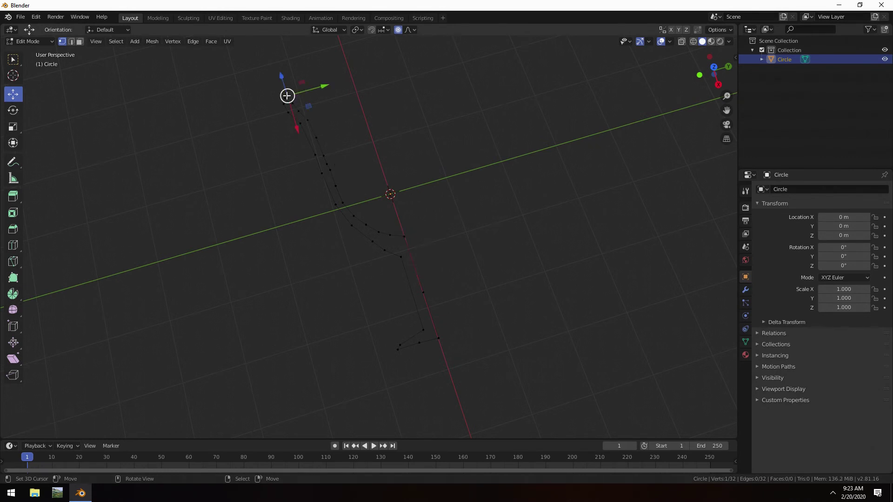
left_click(288, 99, "shift")
key("f")
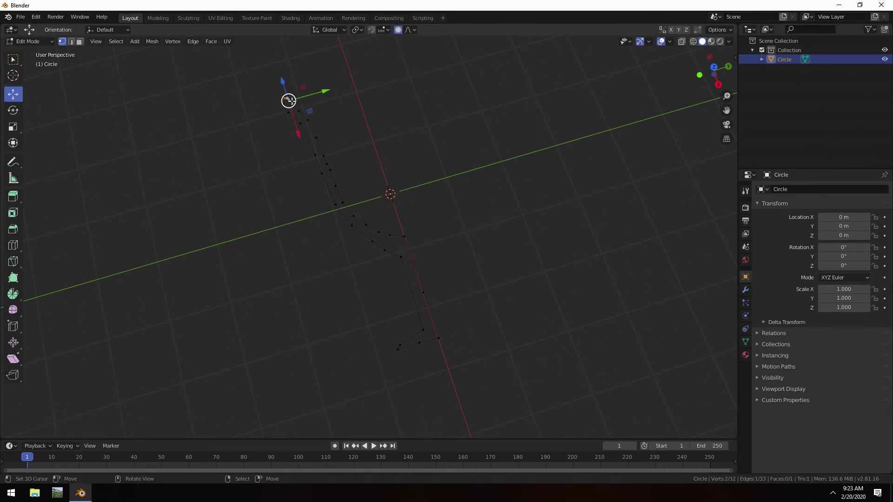
left_click(288, 96)
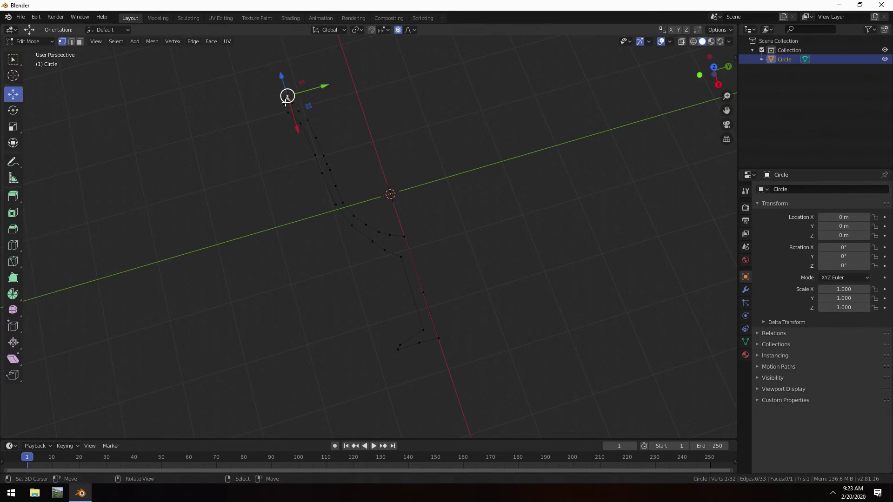
left_click(300, 104, "ctrl")
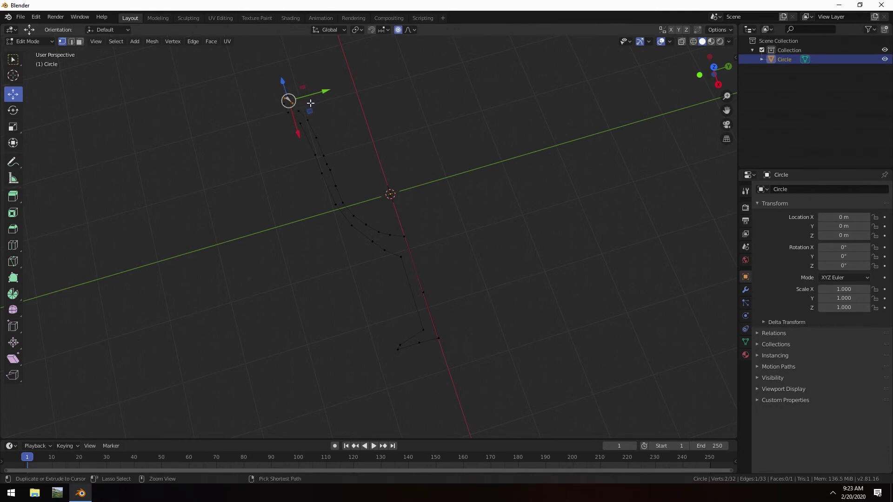
key("ctrl+z")
key("ctrl+z")
key("ctrl+z")
key("ctrl+z")
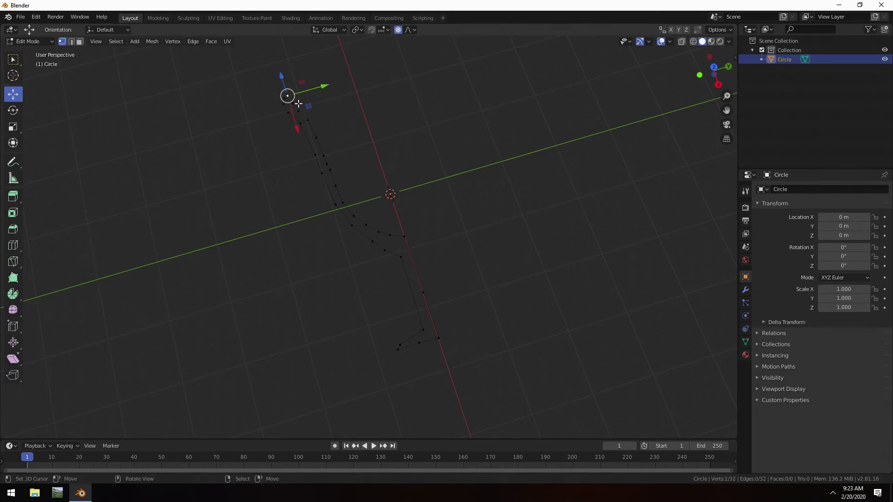
- Shift the lip's tip vertex slightly down and inward with proportional editing, deselect everything, and return to Object Mode
left_click_drag(287, 96, 292, 99)
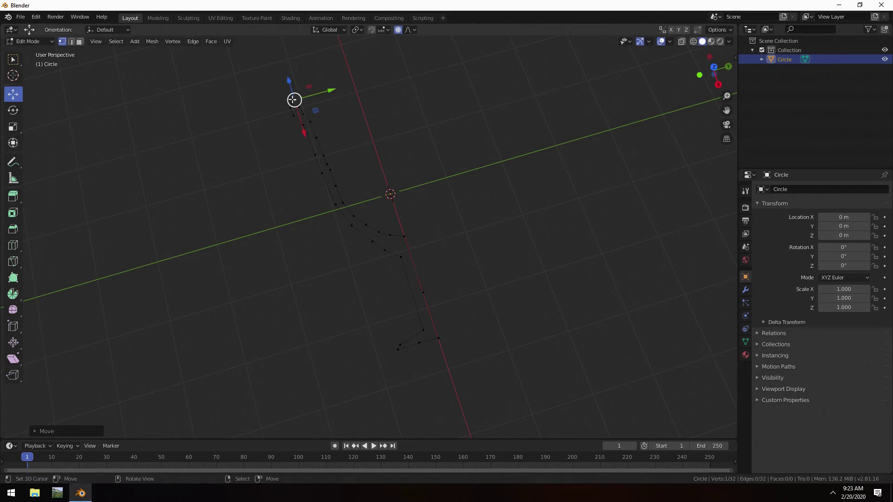
left_click(366, 120)
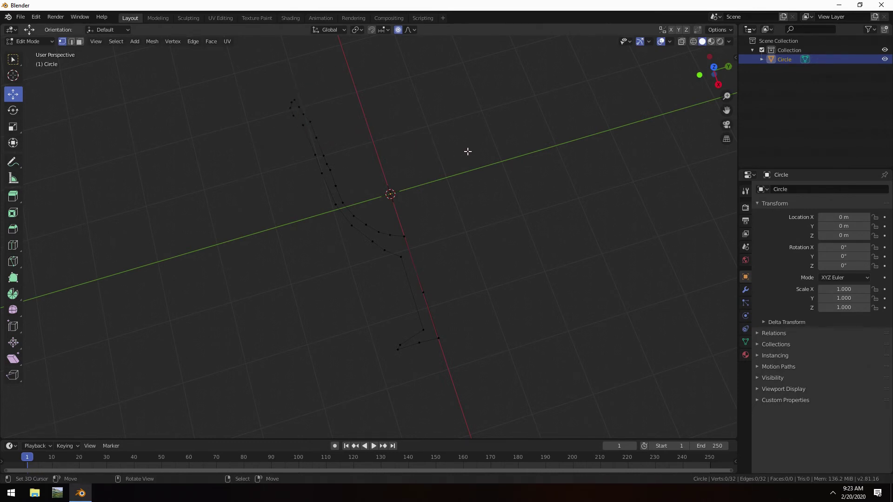
key("Tab")
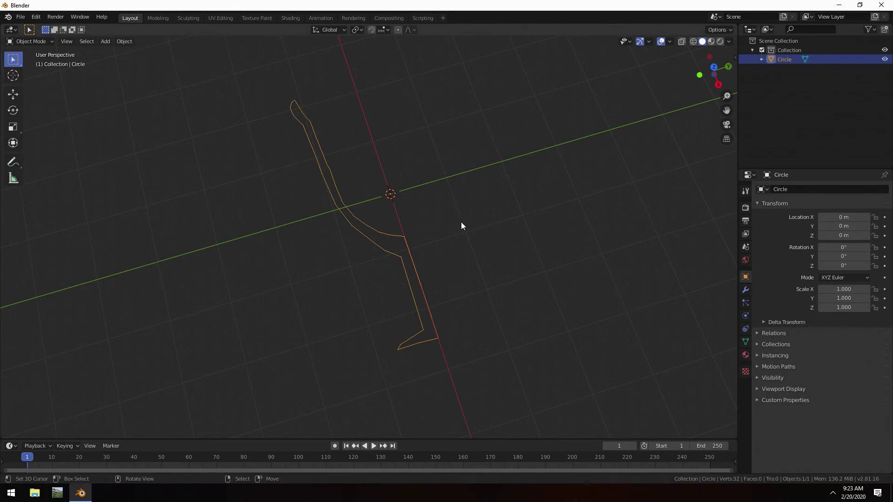
middle_click_drag(498, 254, 510, 214)
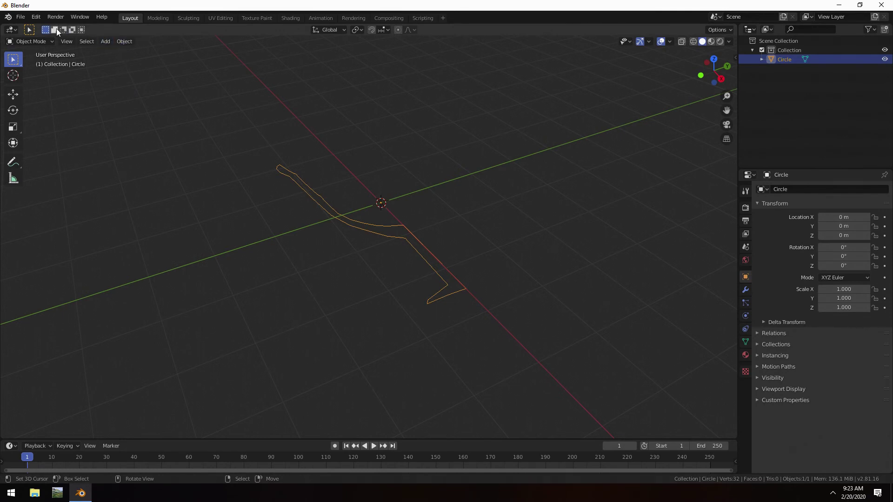
left_click(37, 39)
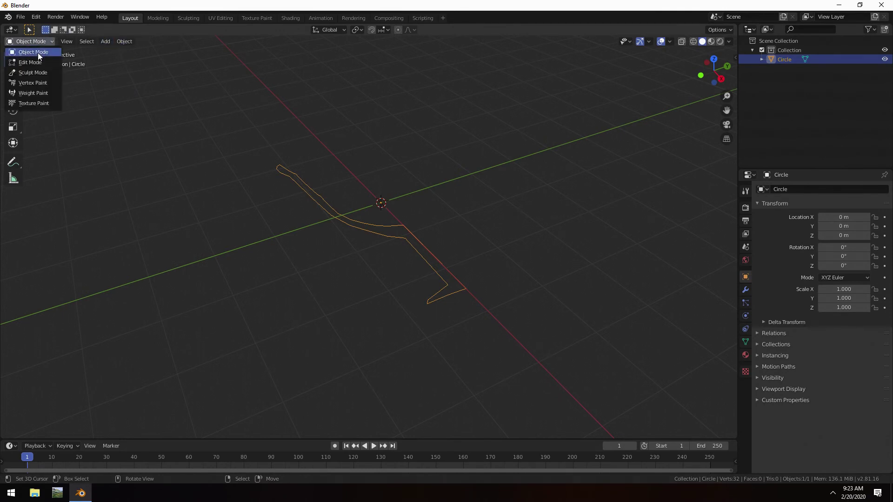
left_click(38, 61)
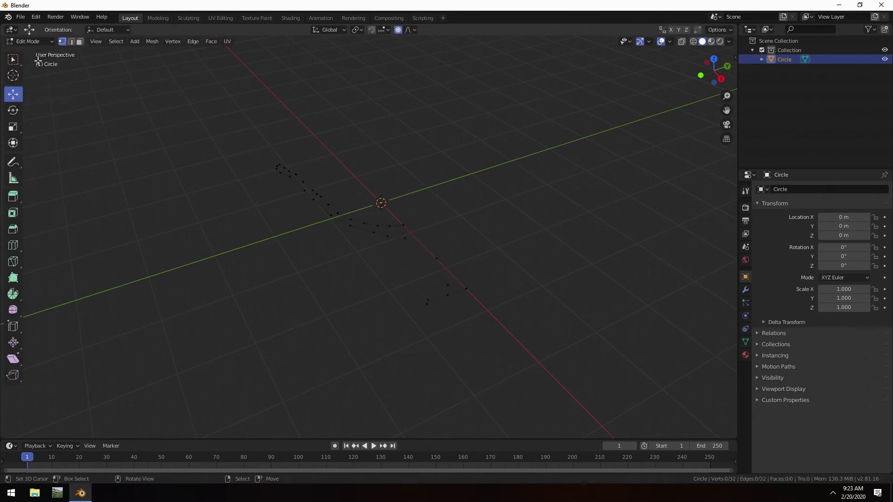
left_click(34, 41)
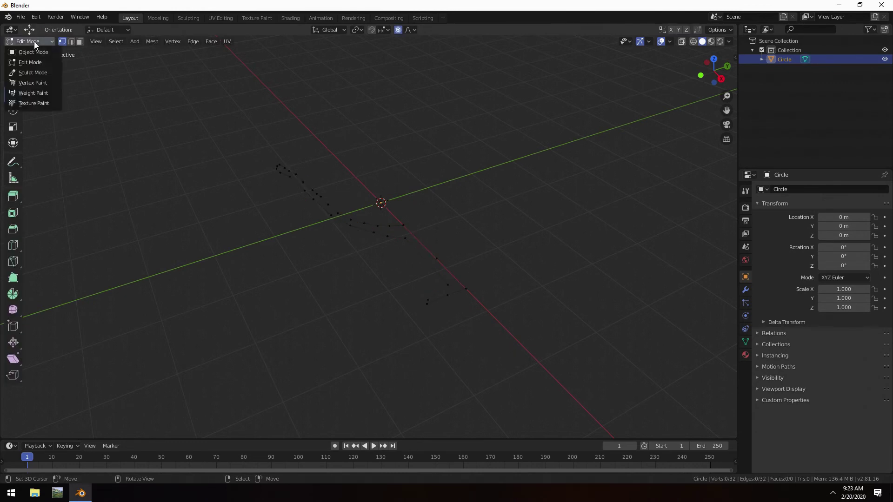
left_click(32, 50)
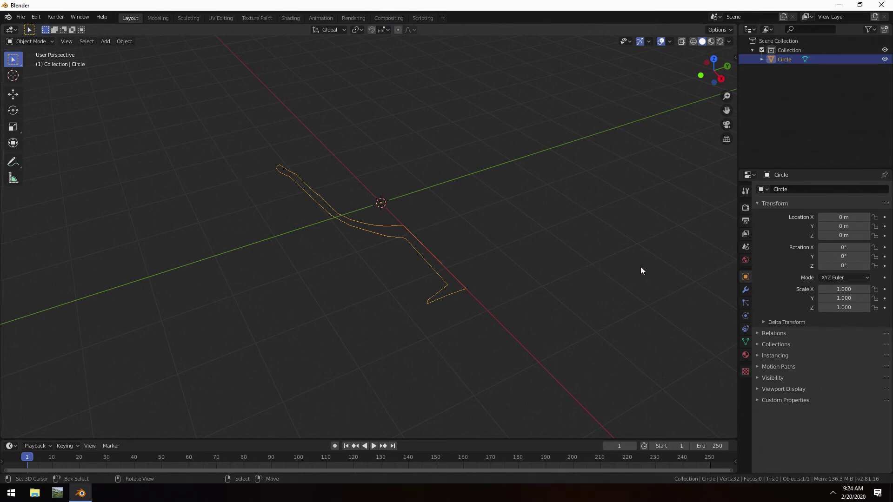
- Add a Screw modifier to the goblet profile and set its axis to X
left_click(741, 290)
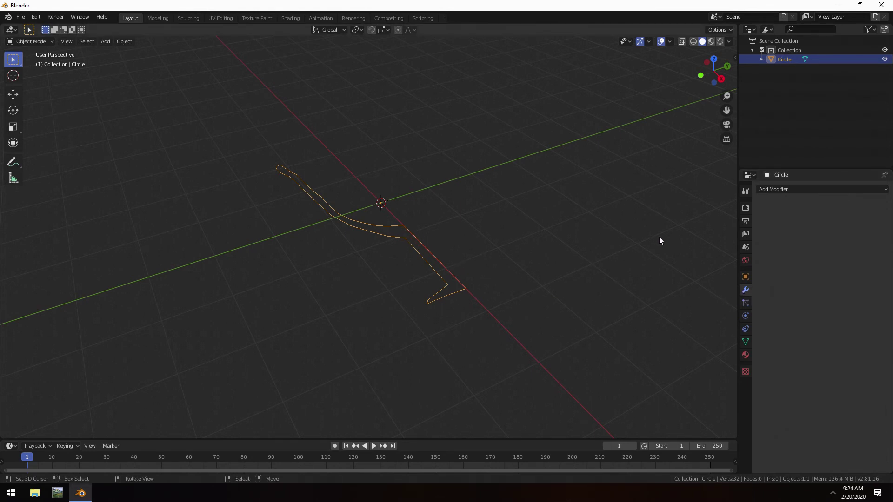
left_click(780, 189)
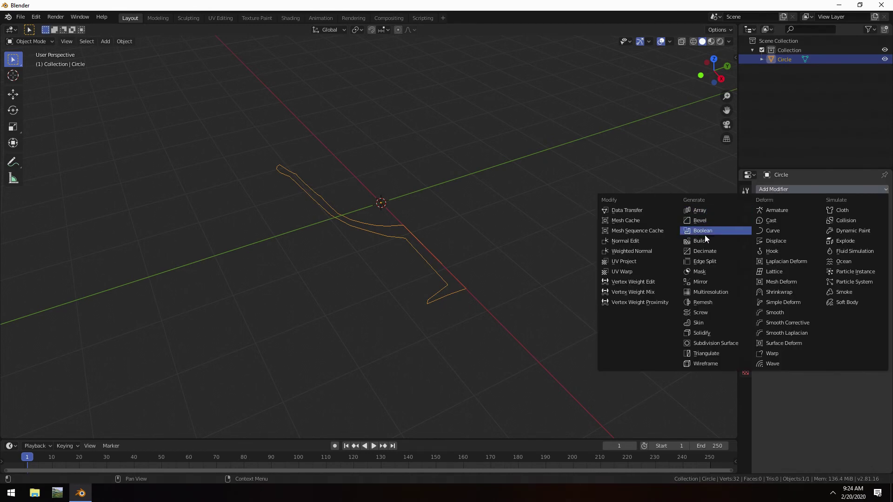
left_click(704, 312)
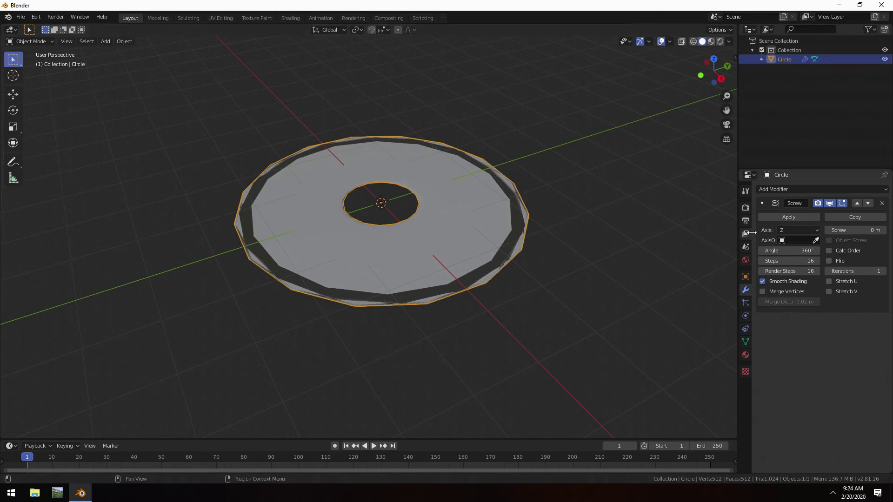
left_click(797, 230)
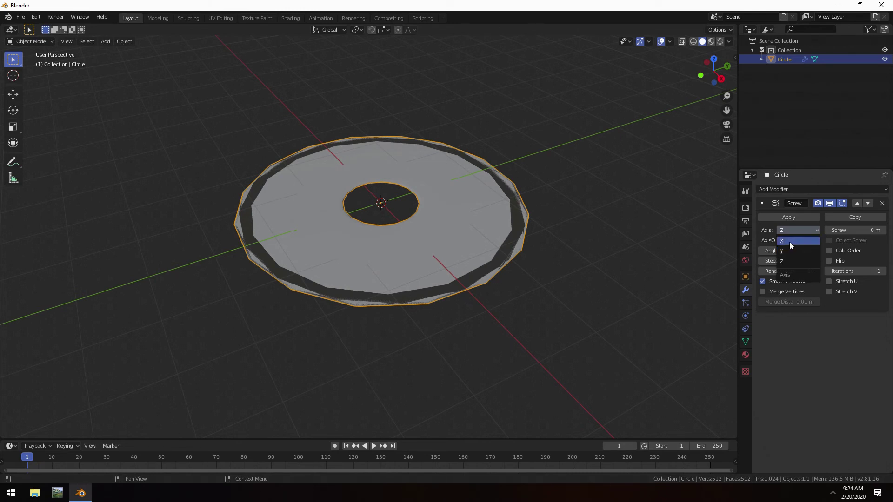
left_click(788, 241)
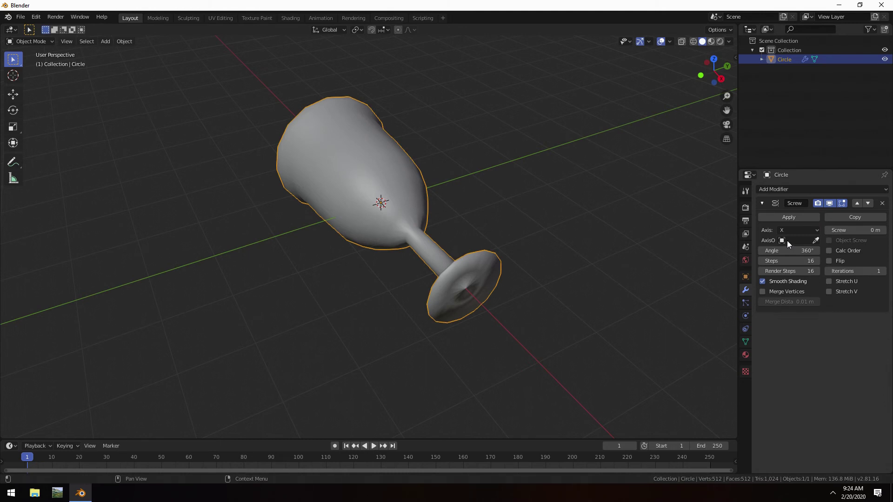
middle_click_drag(473, 173, 439, 219)
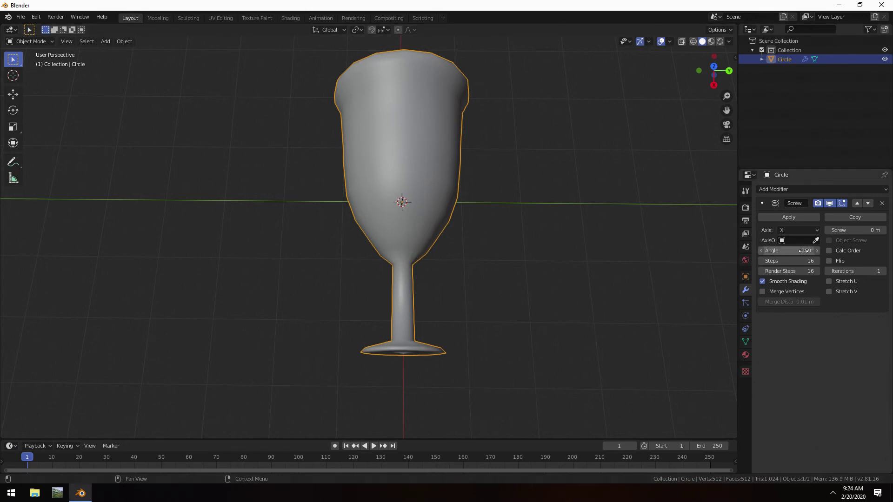
- Try a Screw angle of about 206° to view a partial revolve, and restore the angle to 360°
mouse_move(789, 250)
left_mouse_down()
mouse_move(579, 250)
mouse_move(707, 250)
left_mouse_up()
left_click(783, 251)
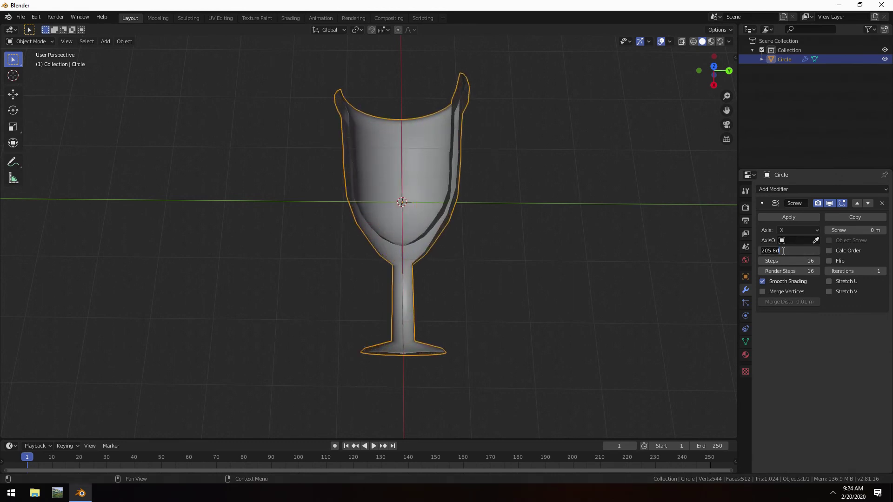
type("360")
key("Return")
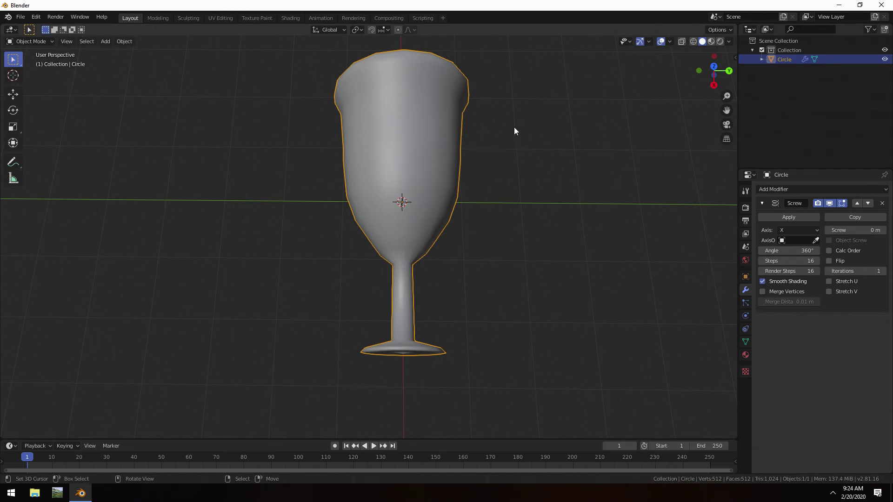
- Add a Subdivision Surface modifier to the goblet and set its viewport subdivisions to 2
middle_click_drag(517, 118, 553, 175)
middle_click_drag(539, 227, 560, 203)
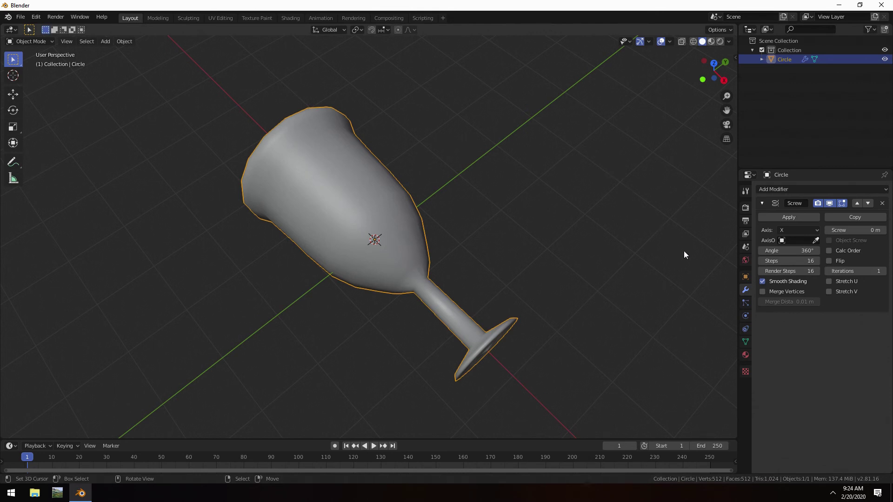
left_click(779, 190)
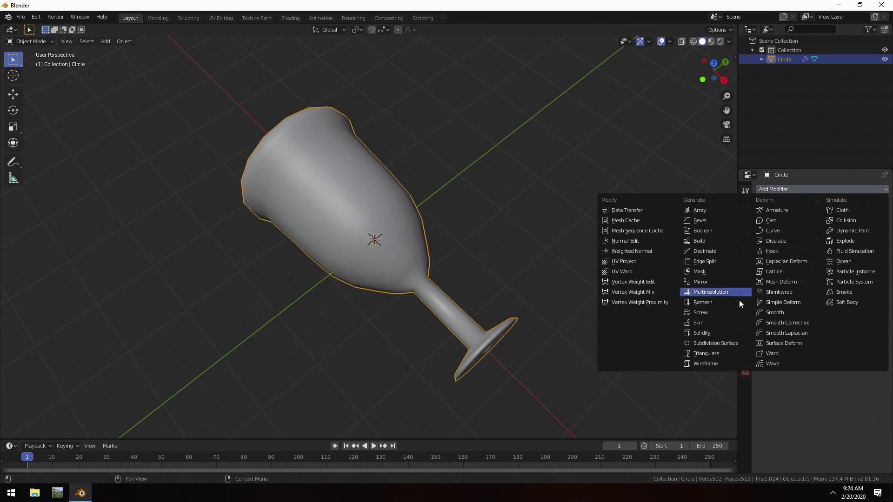
left_click(709, 342)
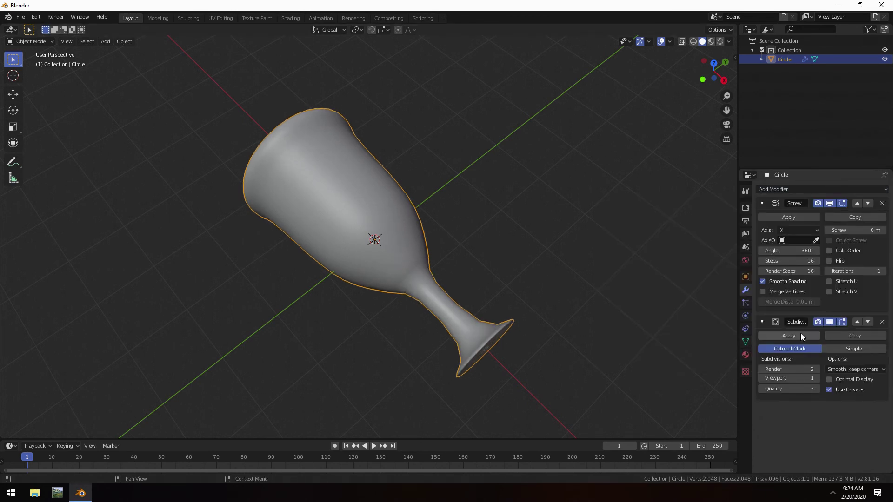
left_click(817, 378)
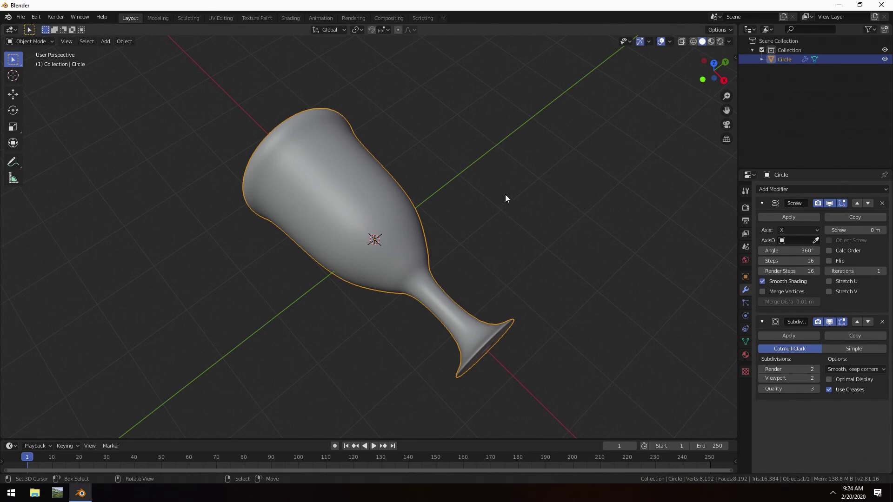
- In Edit Mode, move a profile vertex midway along the bowl wall outward along Y with proportional editing
key("Tab")
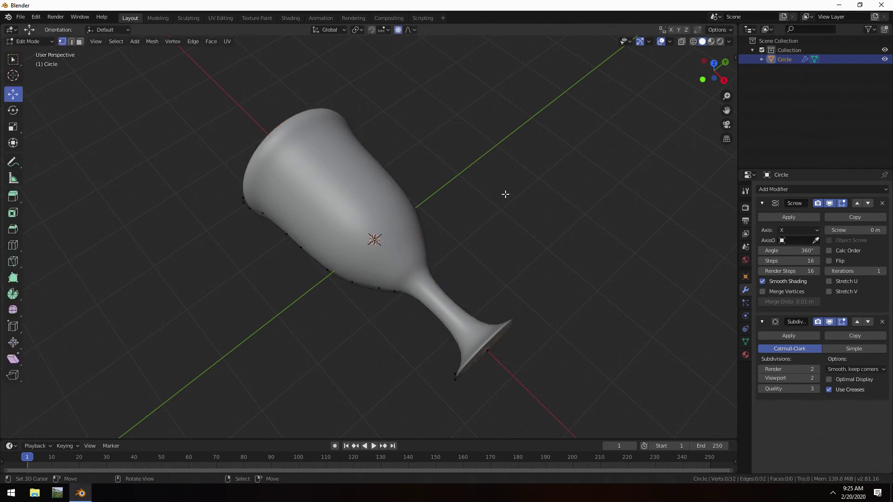
left_click(351, 285)
middle_click_drag(376, 346, 390, 279)
left_click(374, 275)
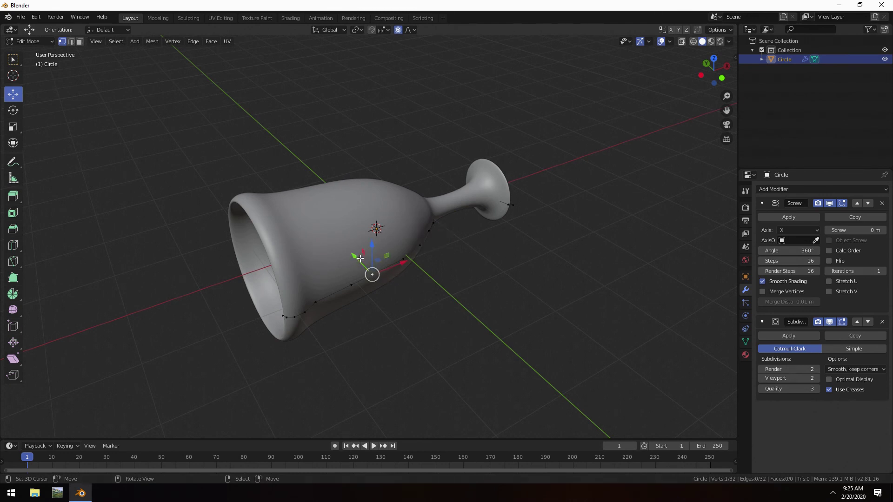
mouse_move(353, 256)
left_mouse_down()
mouse_move(364, 276)
mouse_move(356, 268)
left_mouse_up()
- Move the inner wall vertex near the lip slightly outward along Y to widen the goblet's mouth
middle_click_drag(306, 293, 403, 293)
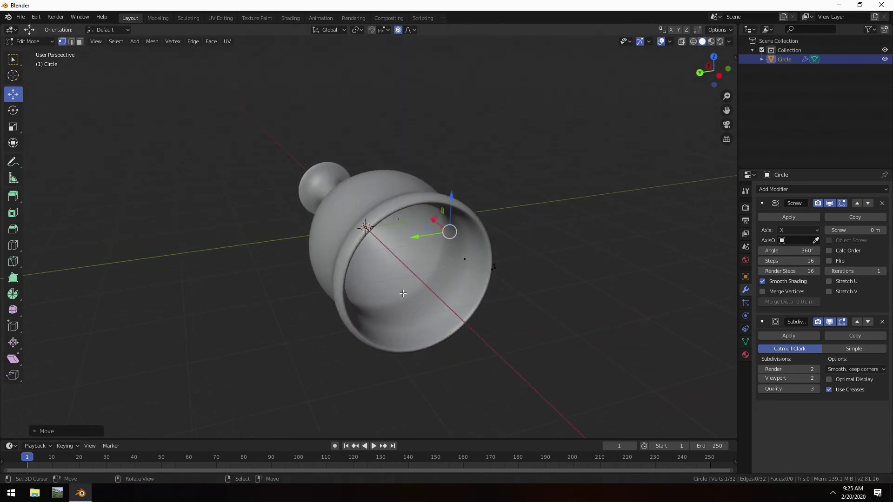
left_click(461, 262)
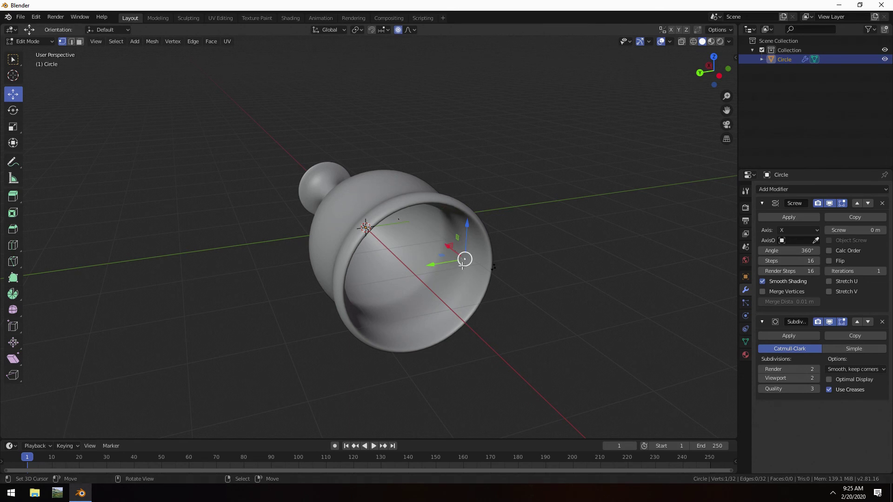
left_click_drag(434, 265, 440, 264)
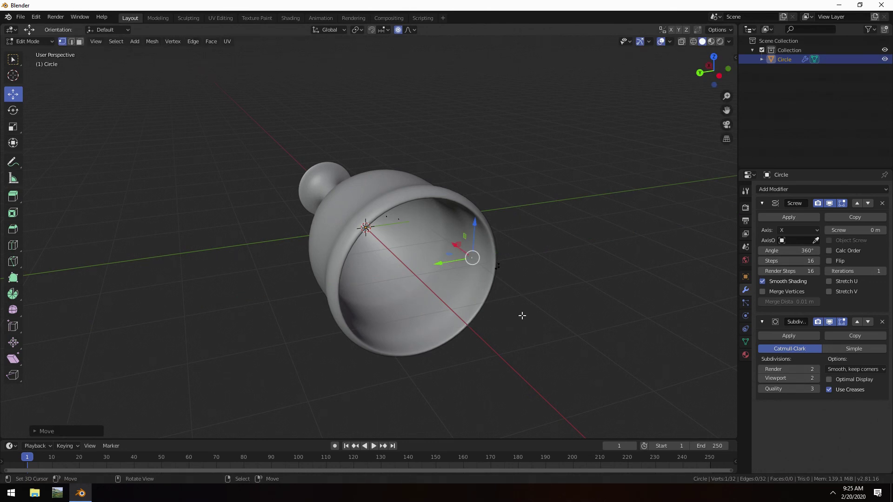
- Move a lower bowl wall vertex about -0.31 m along Y with a proportional size of 1.77 to bulge the bowl
middle_click_drag(562, 266, 409, 285)
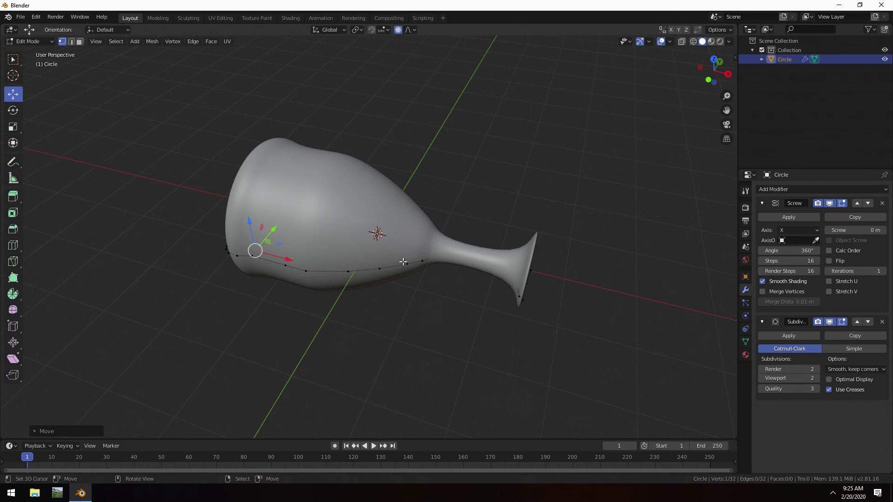
left_click(345, 272)
middle_click_drag(443, 226, 434, 259)
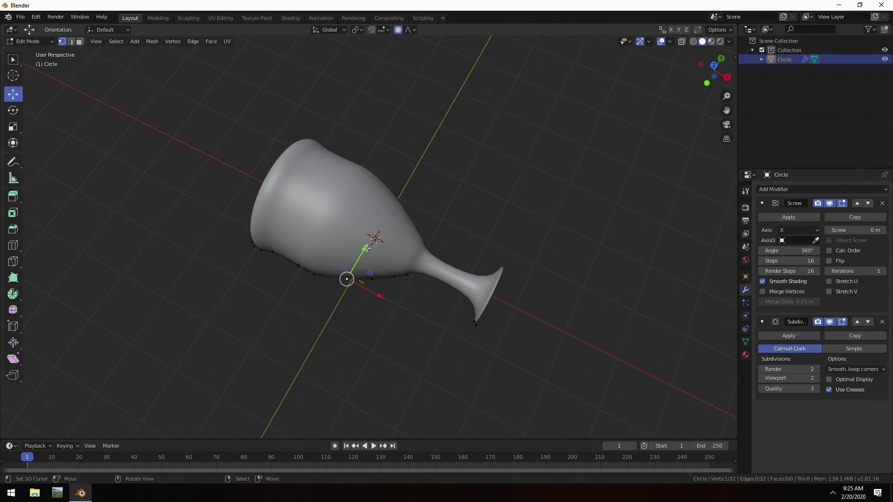
left_click_drag(366, 249, 363, 264)
scroll(361, 258, "down", 5)
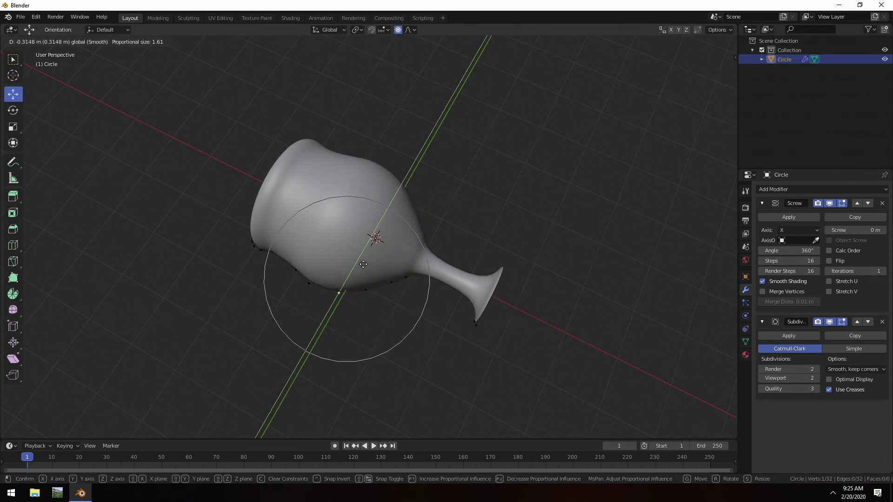
scroll(364, 264, "down", 1)
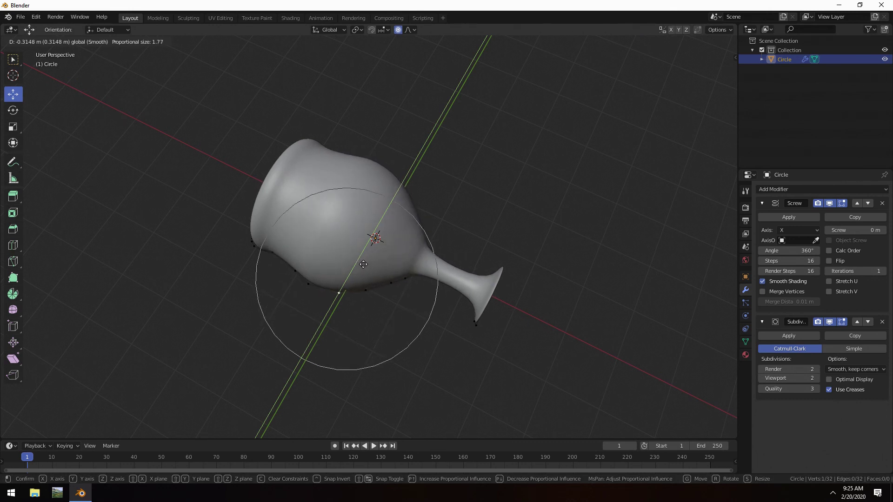
left_click_drag(363, 264, 363, 264)
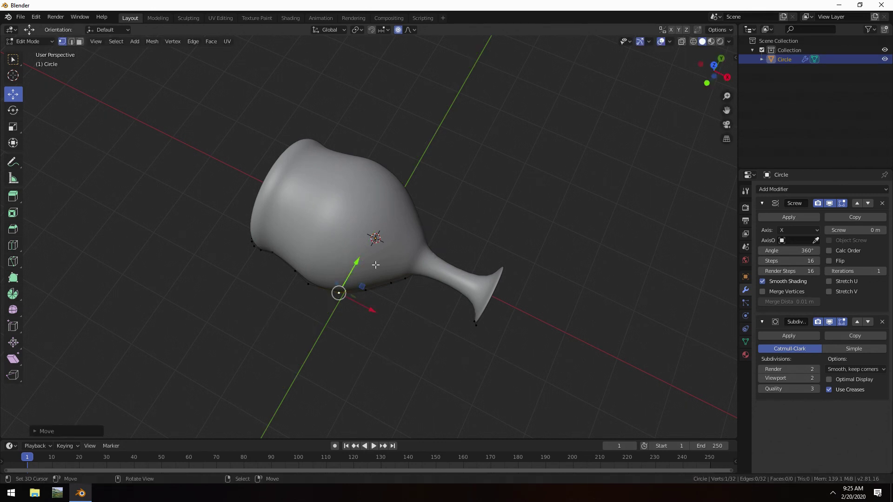
- Move a profile vertex on the goblet's stem slightly inward along Y with proportional editing to slim the stem
left_click(438, 282)
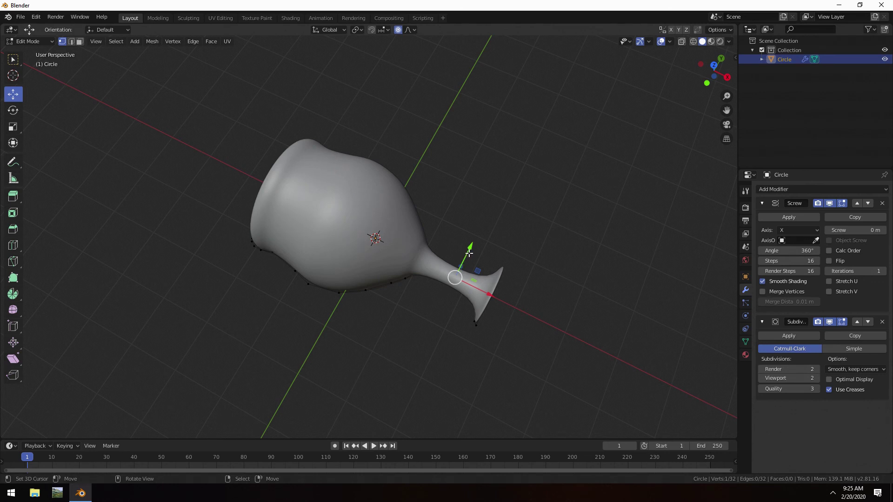
left_click_drag(470, 249, 475, 243)
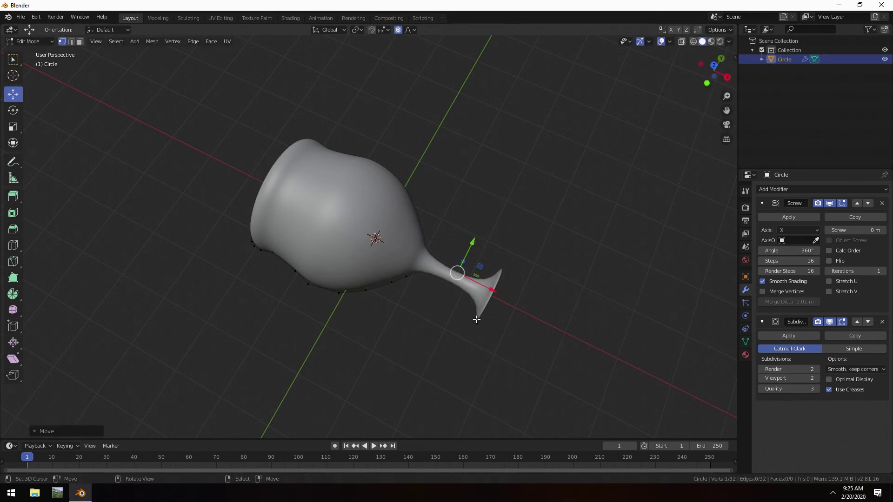
- Move the foot's outer edge vertex outward along Y, adjusting the proportional editing size to widen the foot, and return to Object Mode
left_click(477, 322)
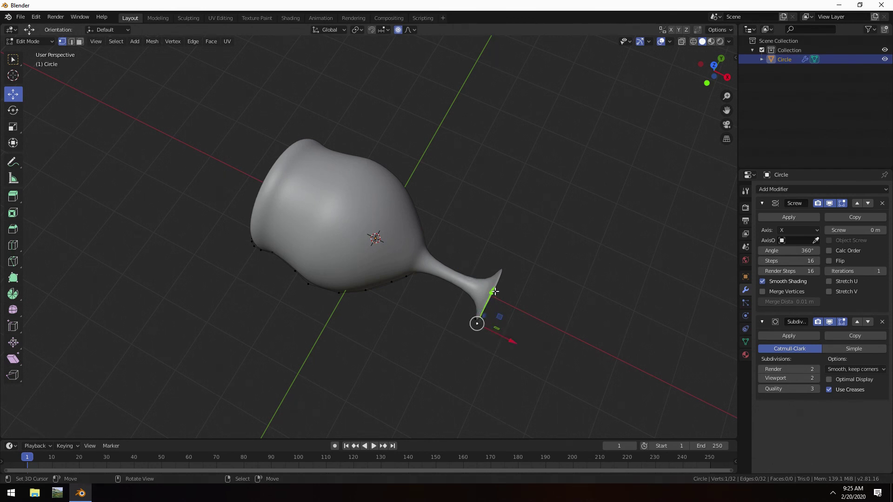
left_click_drag(495, 291, 486, 308)
scroll(484, 299, "down", 3)
scroll(484, 300, "up", 4)
scroll(485, 299, "up", 5)
scroll(486, 297, "up", 1)
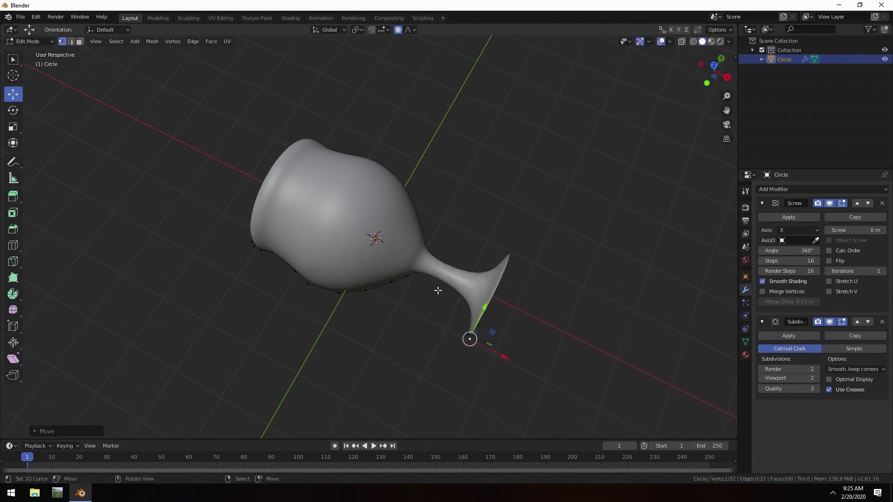
middle_click_drag(288, 248, 288, 217)
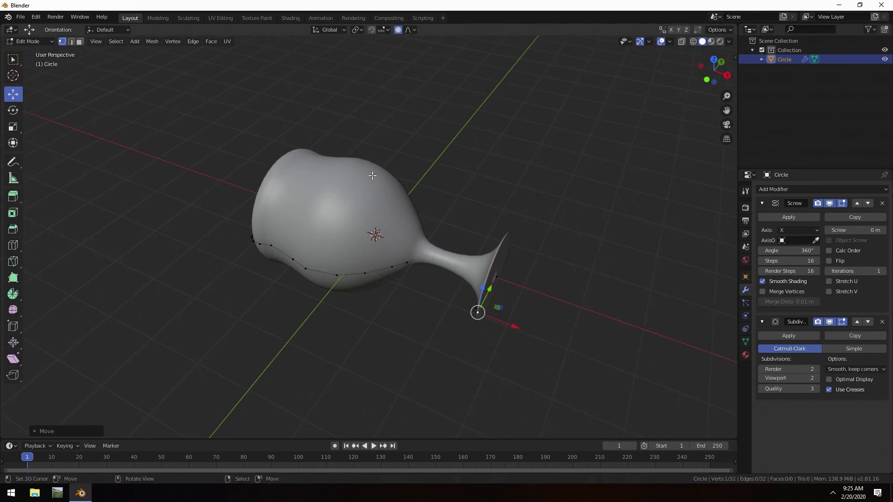
key("Tab")
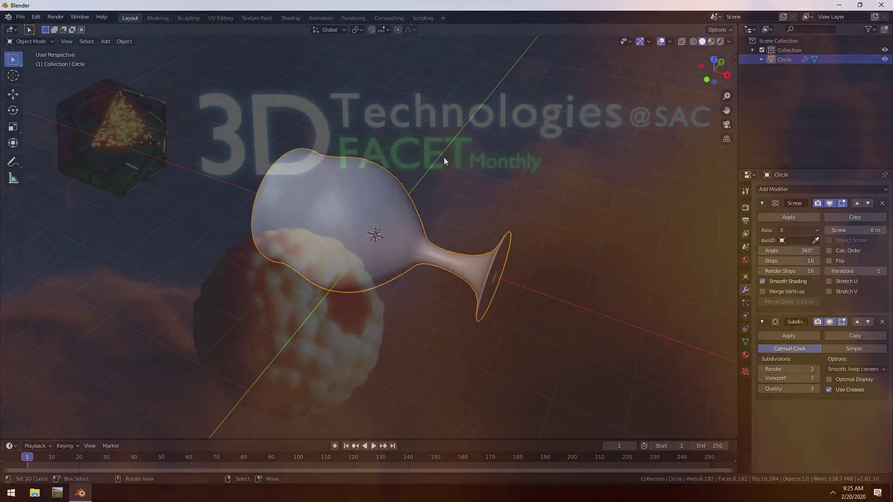